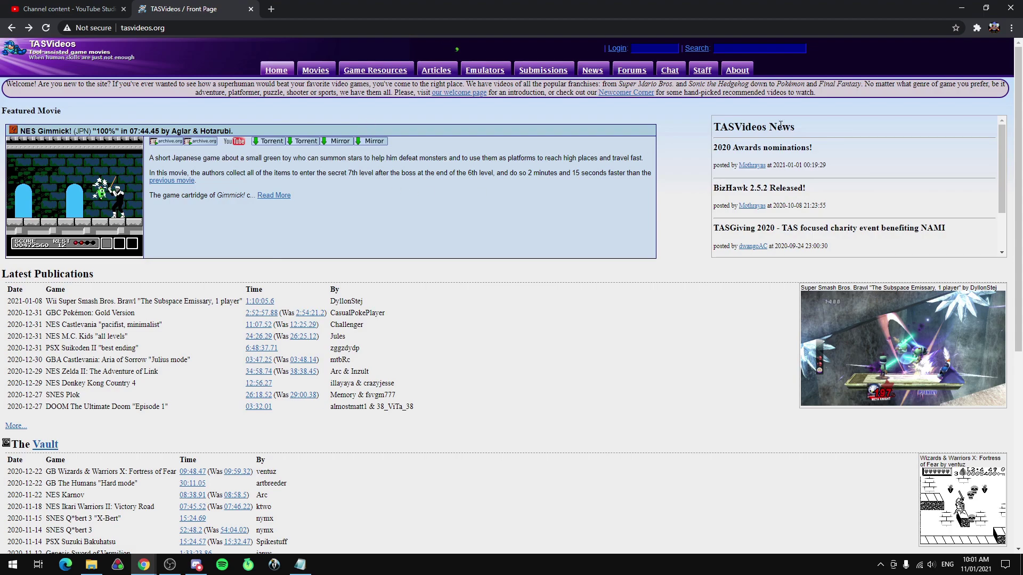
scroll(539, 395, "down", 1)
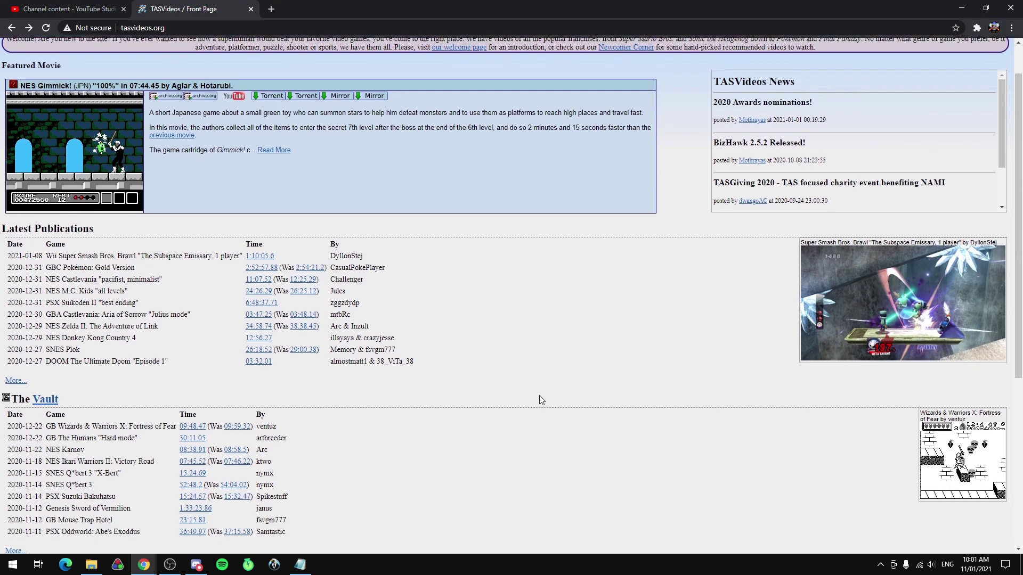
scroll(539, 395, "up", 1)
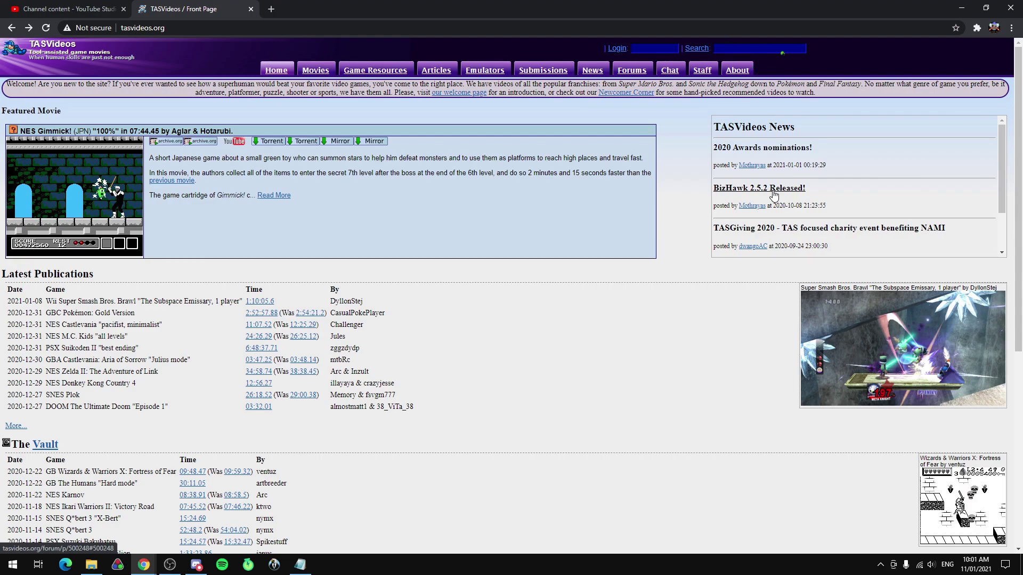
left_click(774, 195)
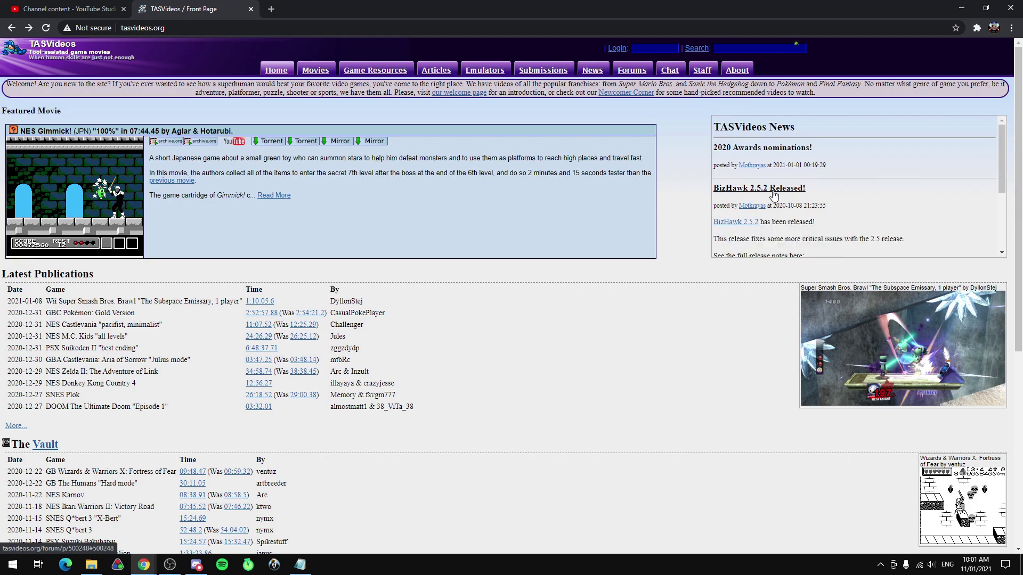
left_click(731, 227)
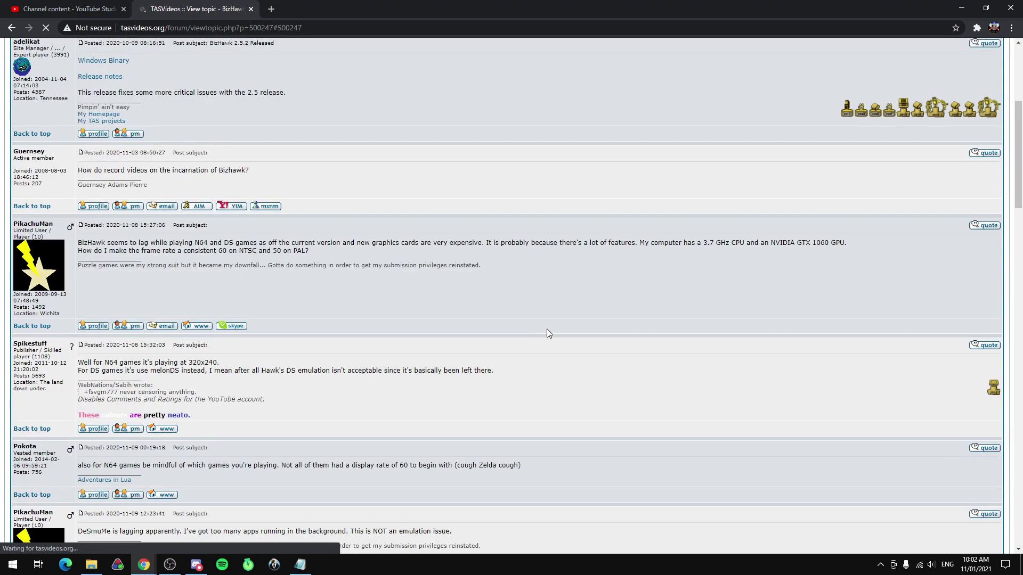
key("alt+Left")
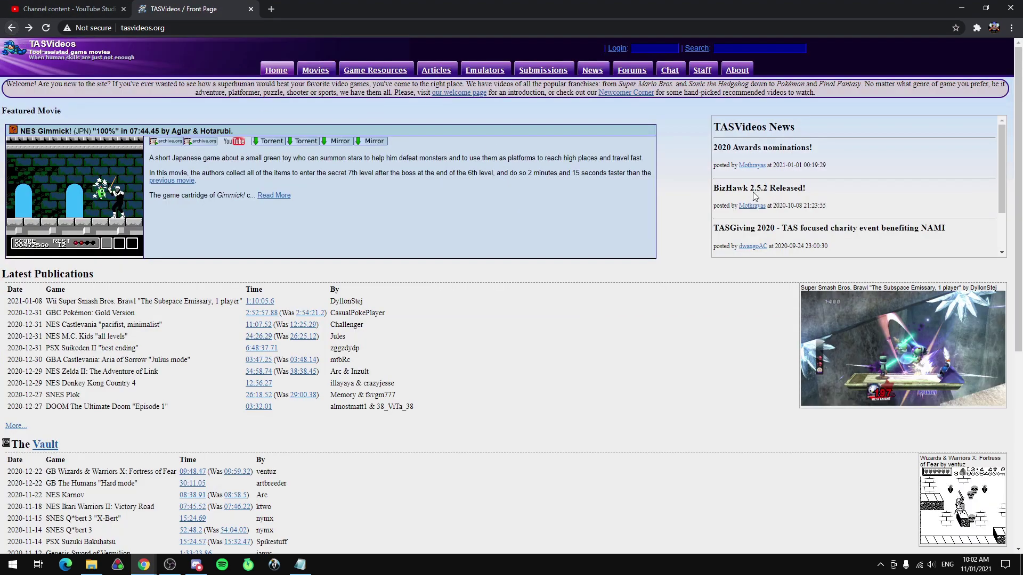
Expand the BizHawk 2.5.2 news item on the TASVideos front page and open its full release notes.
left_click(740, 192)
scroll(757, 208, "down", 1)
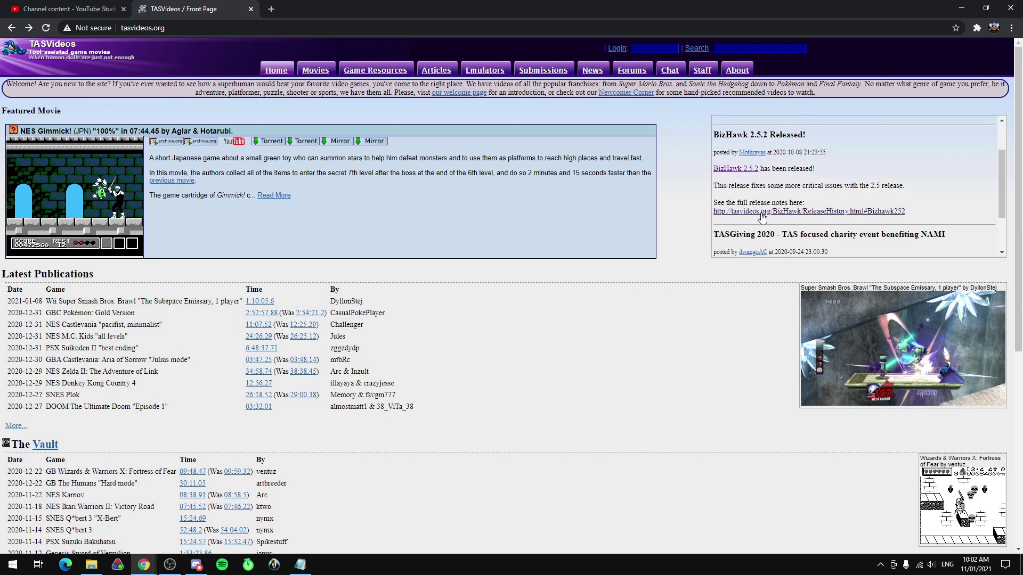
left_click(761, 213)
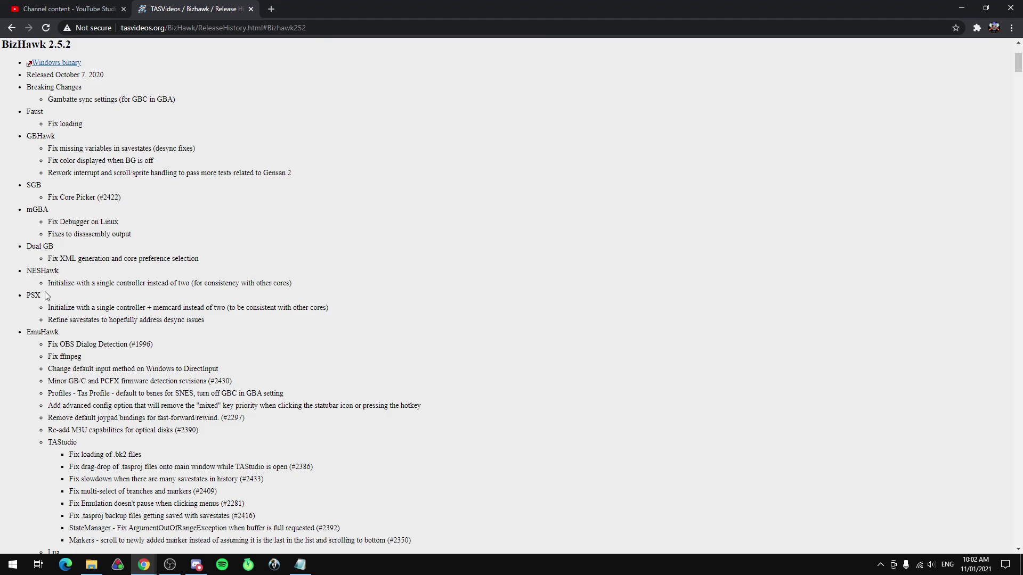
Review the BizHawk 2.5.2 release notes, including the PSX changes, and download the Windows binary for that version.
left_click_drag(56, 308, 284, 318)
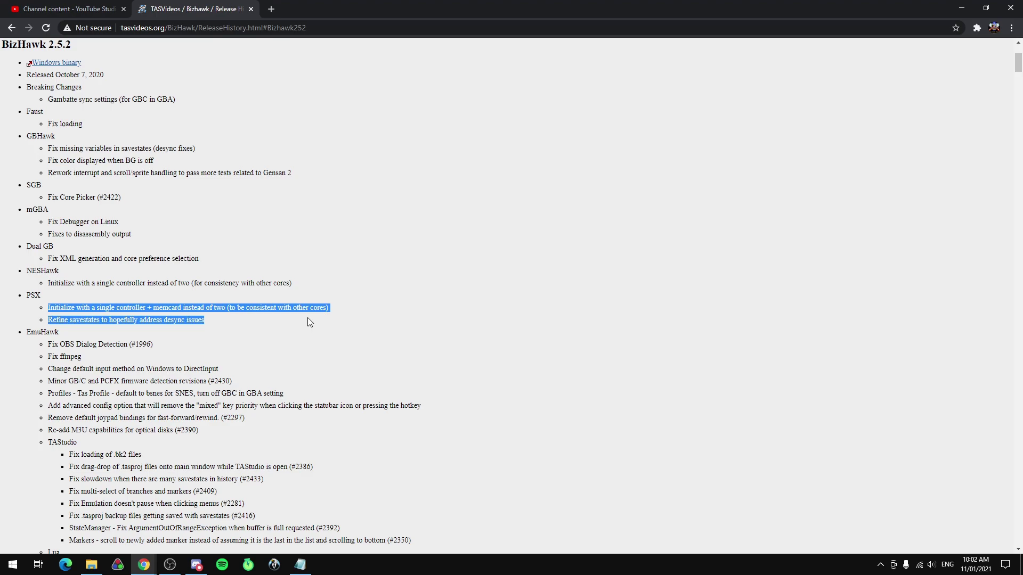
left_click(216, 319)
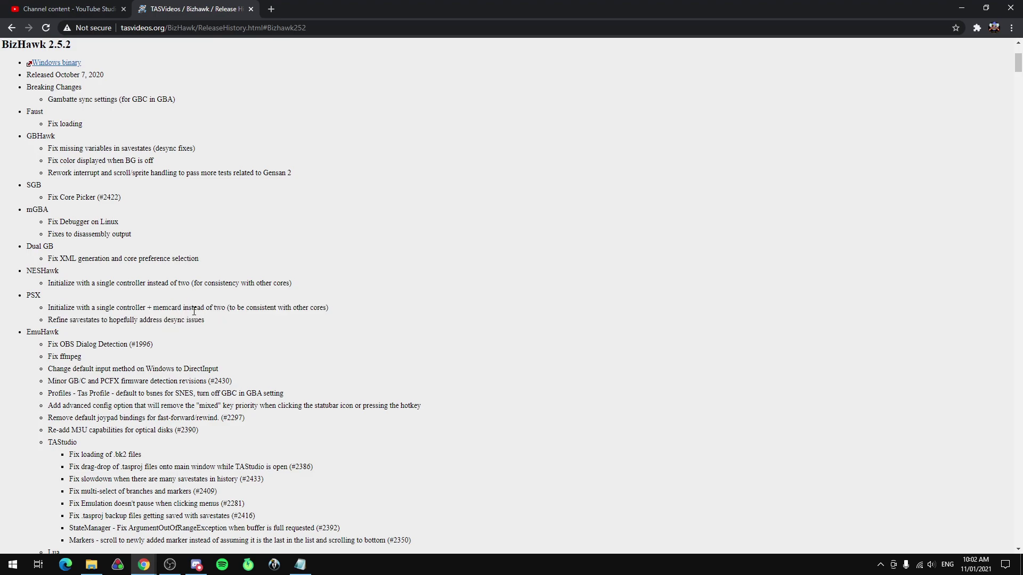
scroll(192, 315, "down", 12)
scroll(191, 315, "up", 15)
scroll(189, 314, "down", 1)
scroll(161, 324, "down", 2)
scroll(161, 323, "up", 2)
left_click(60, 66)
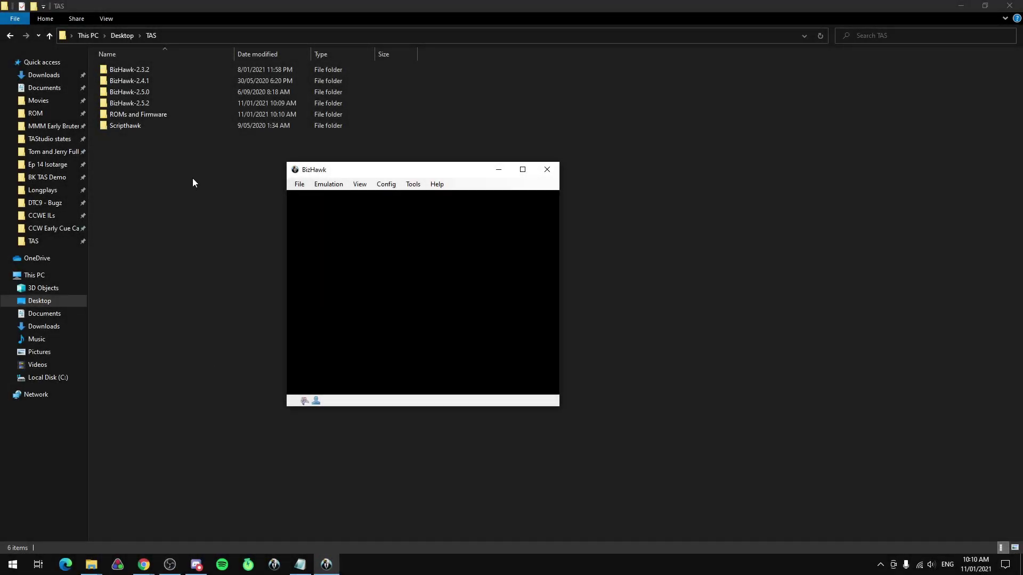
Launch EmuHawk.exe from the BizHawk-2.5.2 folder inside the TAS folder.
left_click(142, 104)
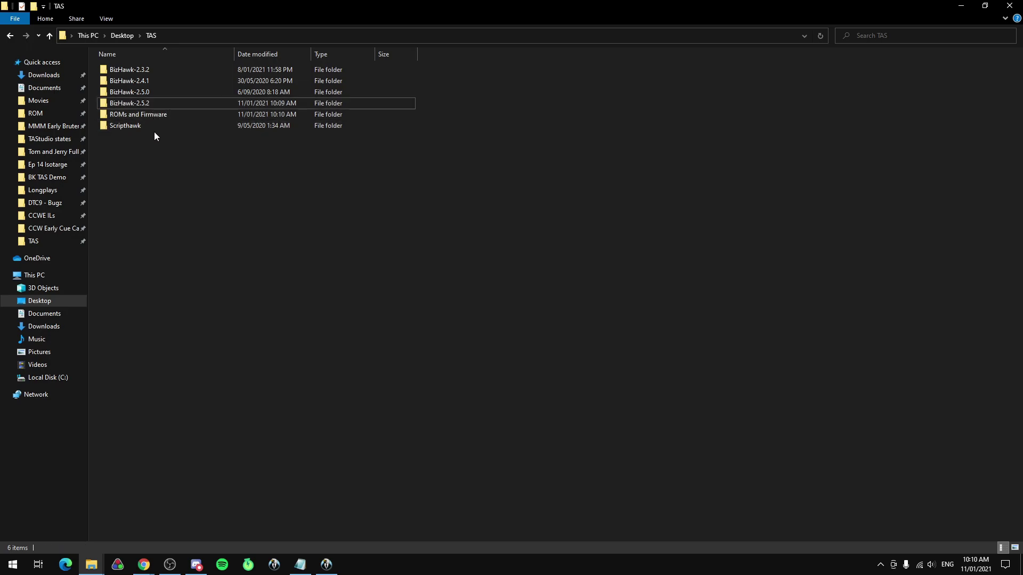
double_click(146, 104)
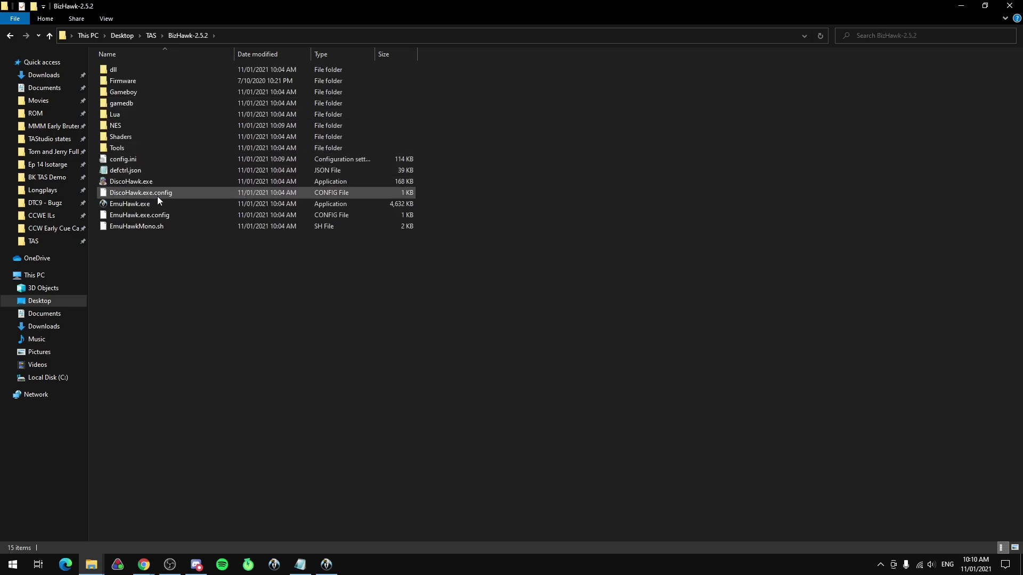
double_click(155, 203)
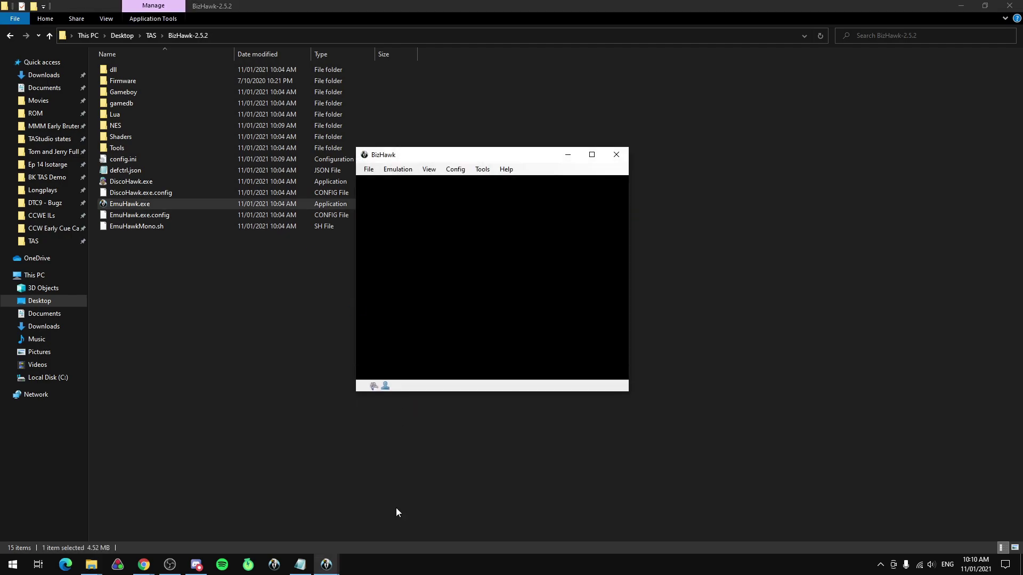
Check the ROM-opening commands in the newly launched BizHawk window and close that window.
left_click(368, 169)
left_click(373, 169)
left_click(368, 169)
mouse_move(397, 170)
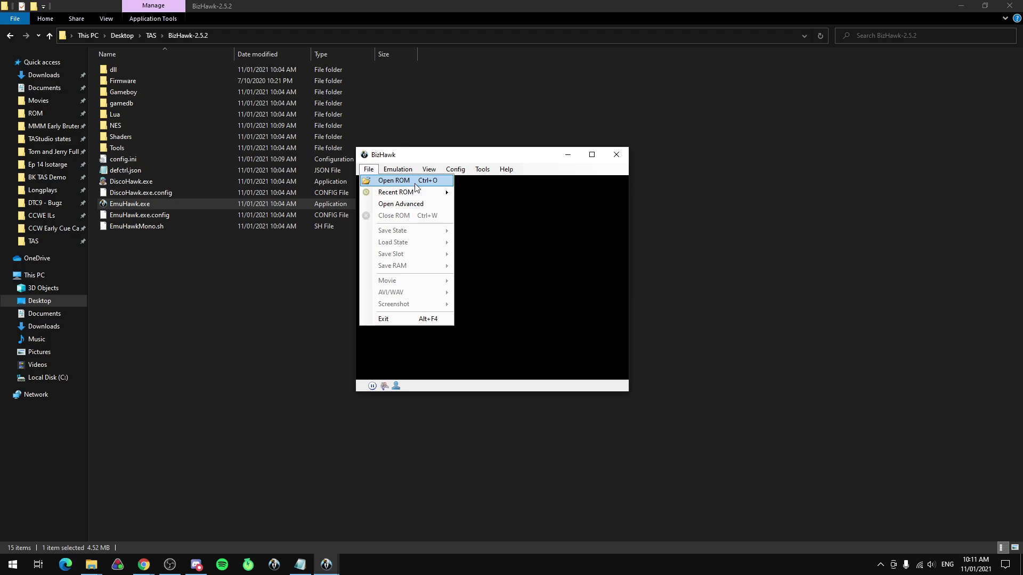
left_click(485, 197)
left_click(616, 160)
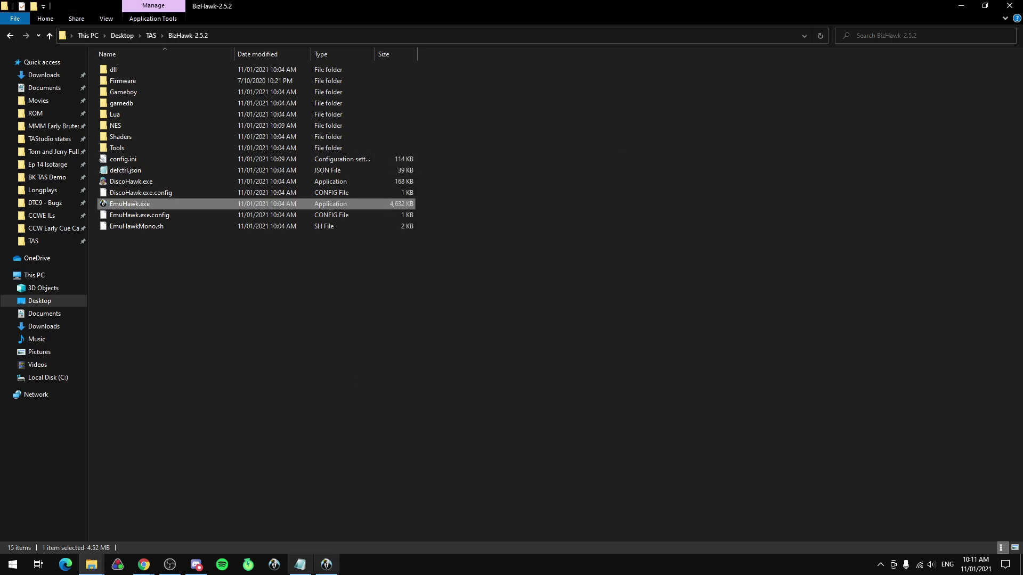
Bring up the remaining BizHawk window, move it clear of the file list, and open TAS's ROMs and Firmware folder.
left_click(327, 565)
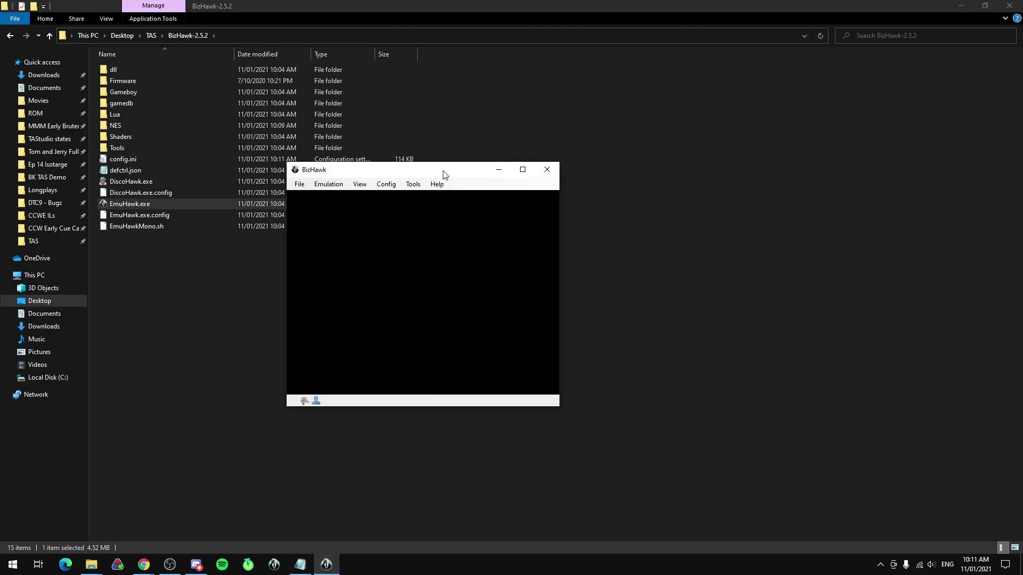
left_click_drag(445, 171, 540, 175)
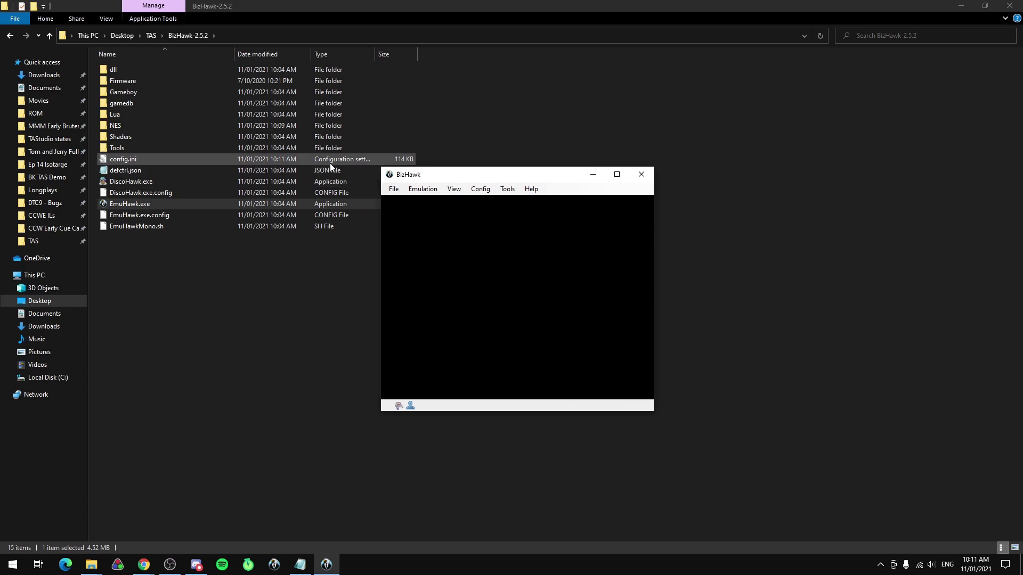
left_click(148, 37)
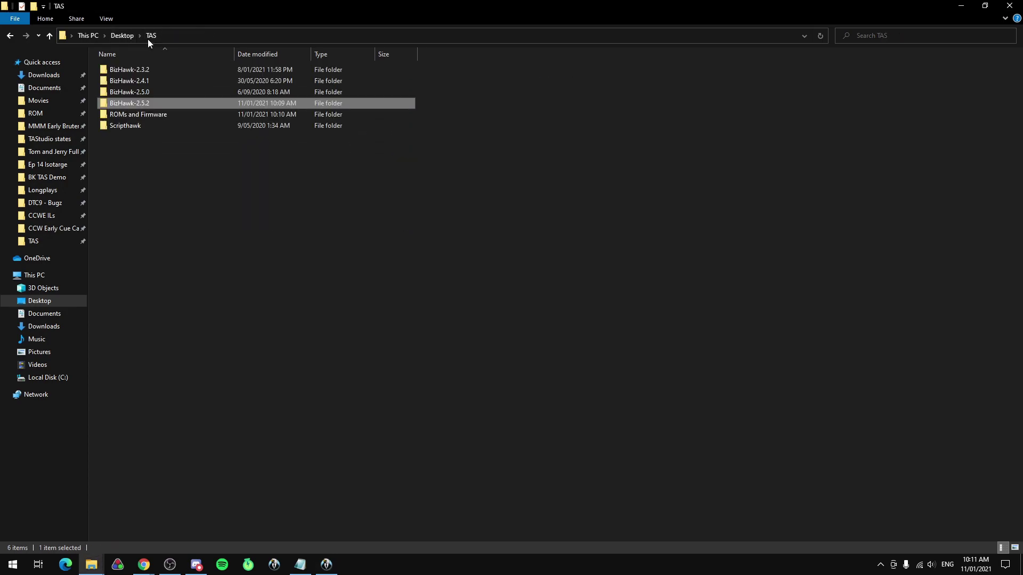
double_click(158, 115)
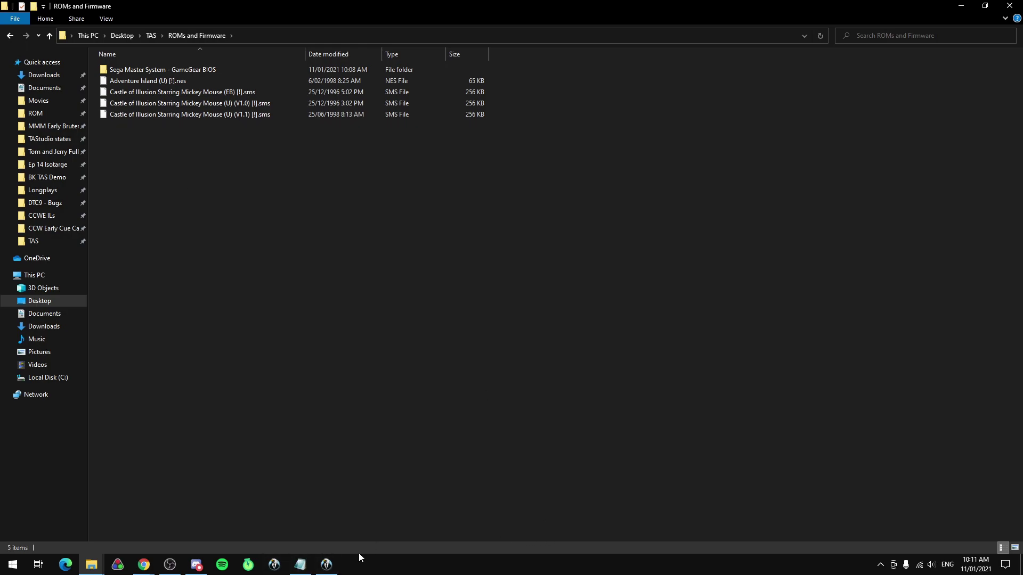
Load the Adventure Island (U) [!].nes ROM from the folder into BizHawk and close the emulator.
left_click(326, 564)
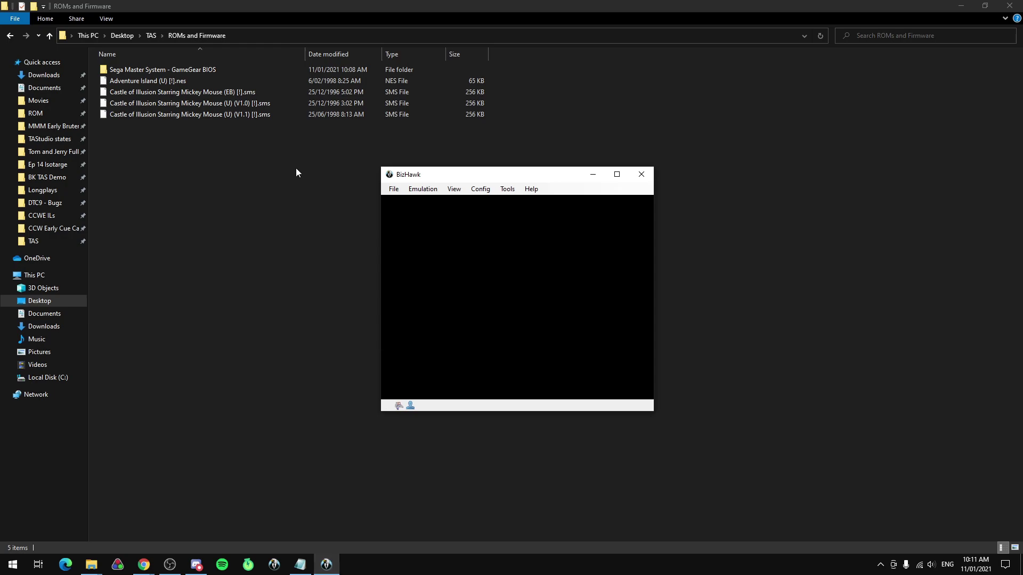
left_click(151, 81)
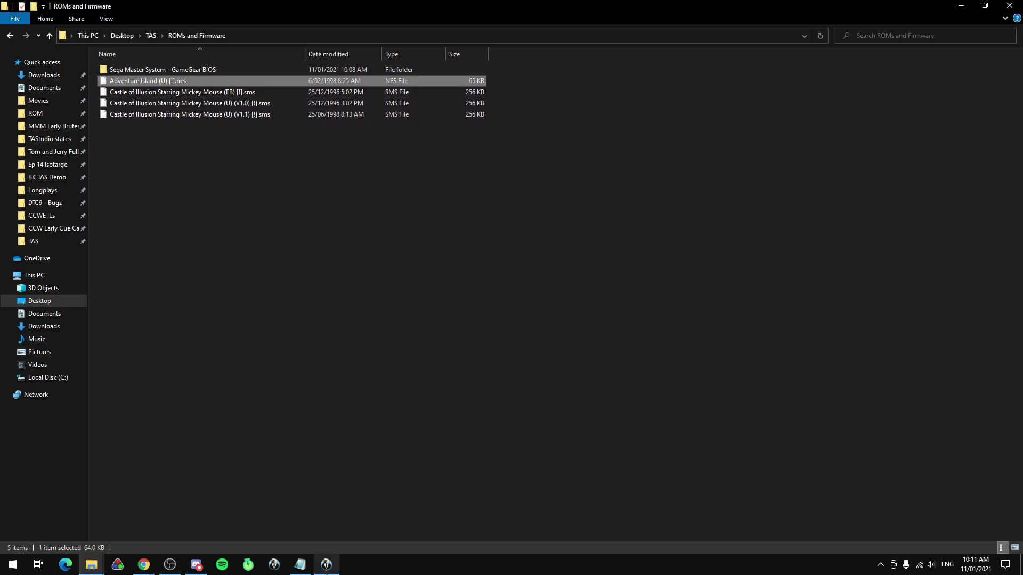
left_click(326, 564)
left_click_drag(143, 82, 515, 291)
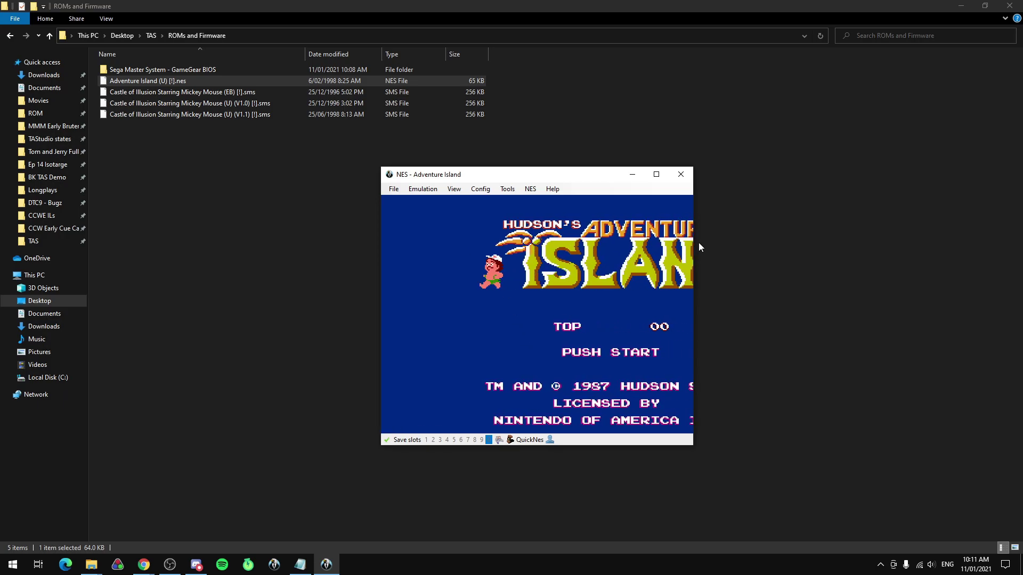
left_click(678, 176)
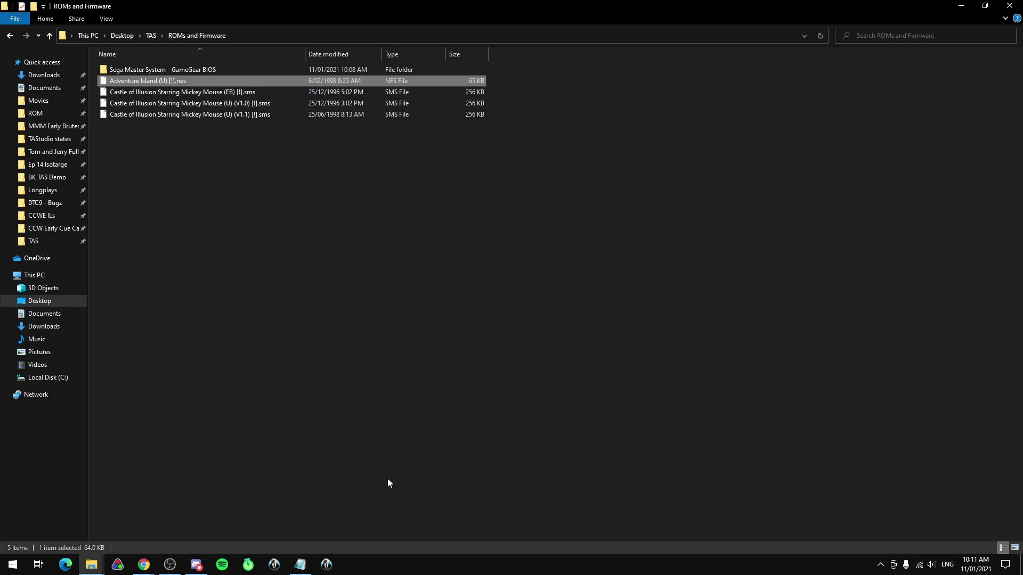
Relaunch BizHawk beside a smaller folder window and try loading Castle of Illusion Starring Mickey Mouse (EB) [!].sms, declining the firmware manager.
left_click(314, 565)
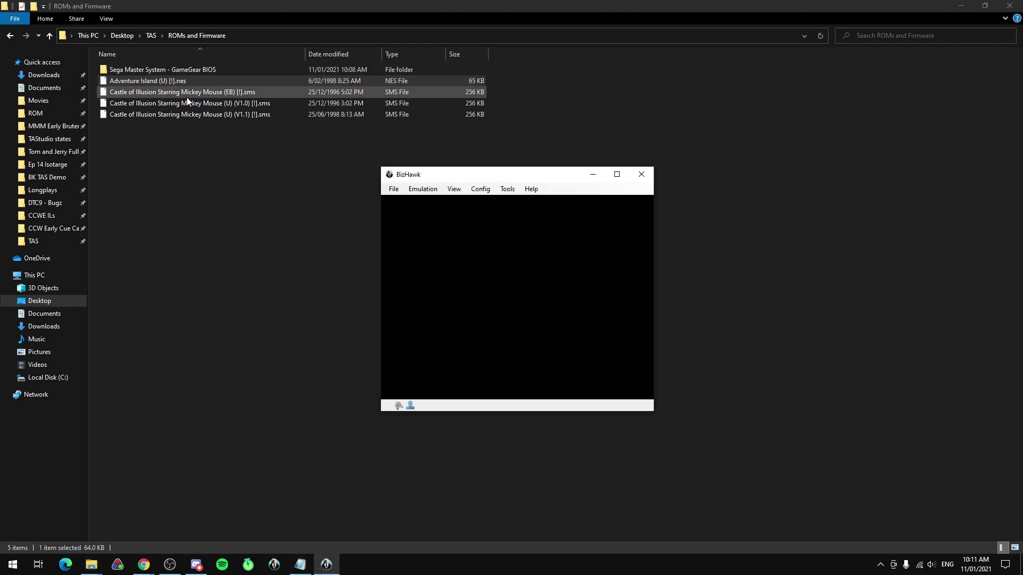
left_click(187, 96)
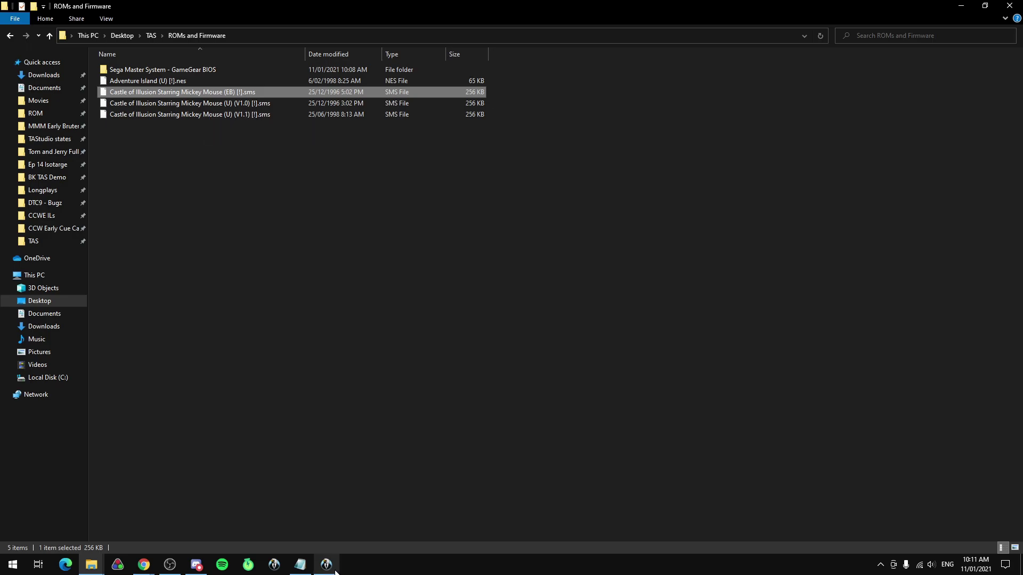
left_click(985, 5)
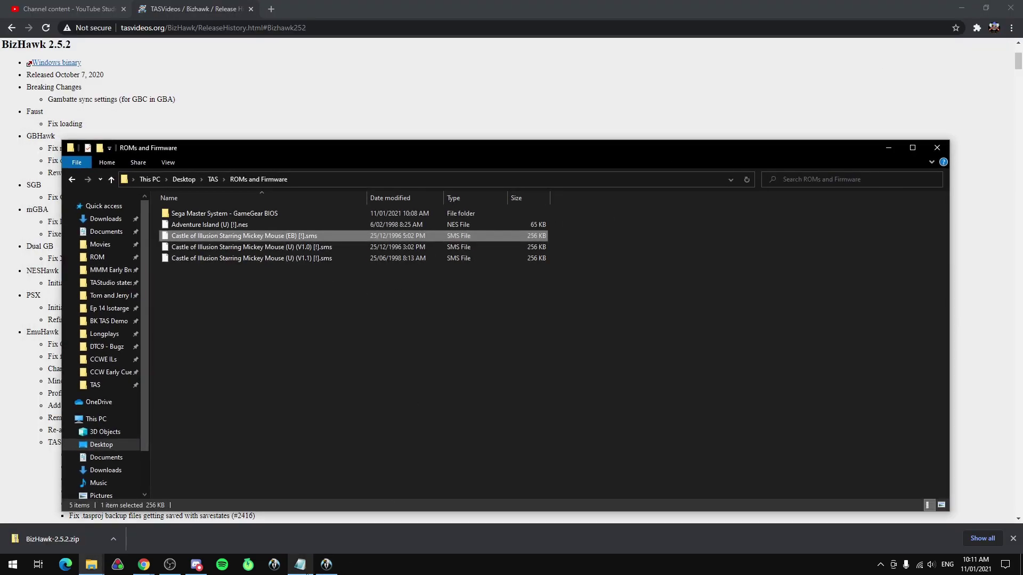
left_click(326, 564)
left_click_drag(462, 180, 593, 90)
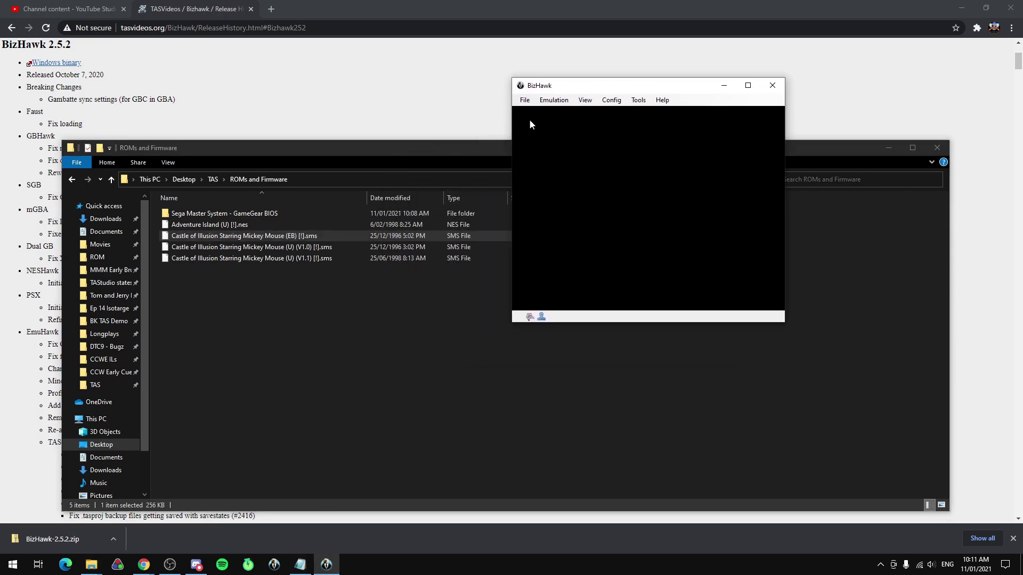
left_click_drag(315, 235, 570, 190)
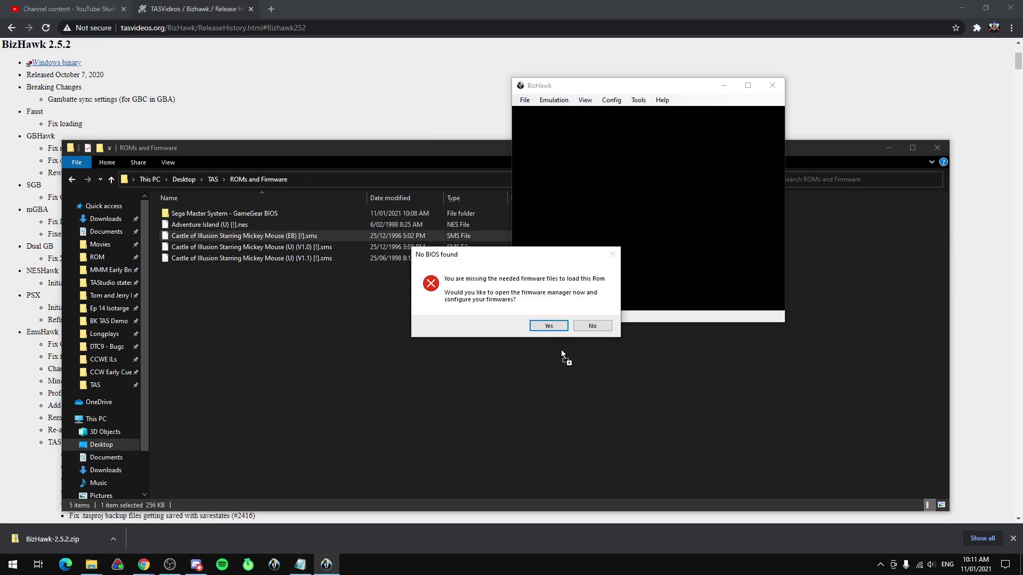
left_click(591, 328)
Look through the BIOS folders inside BizHawk-2.3.2's Firmware folder and return to the TAS folder.
left_click(311, 315)
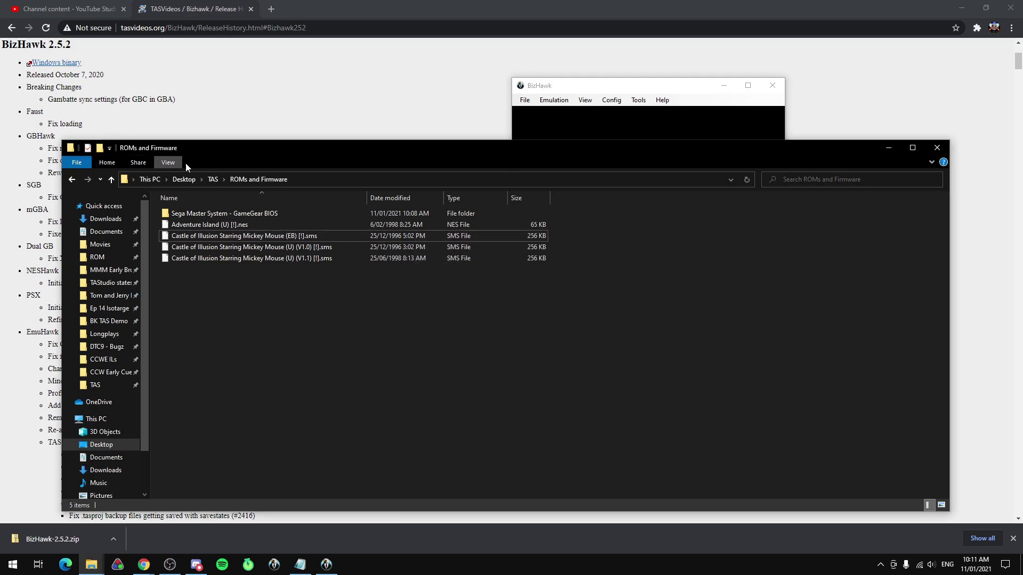
left_click(207, 181)
double_click(213, 213)
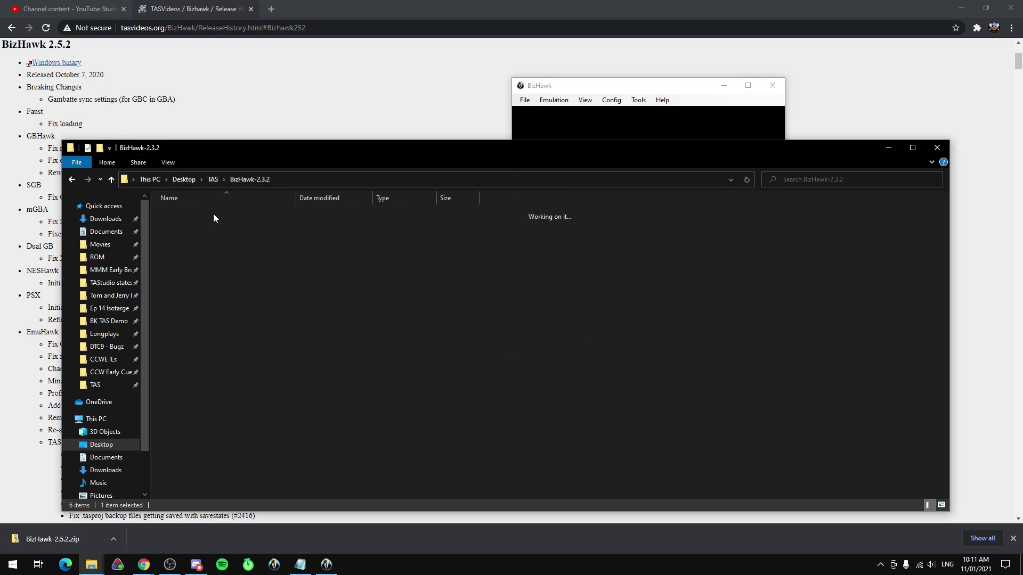
double_click(210, 236)
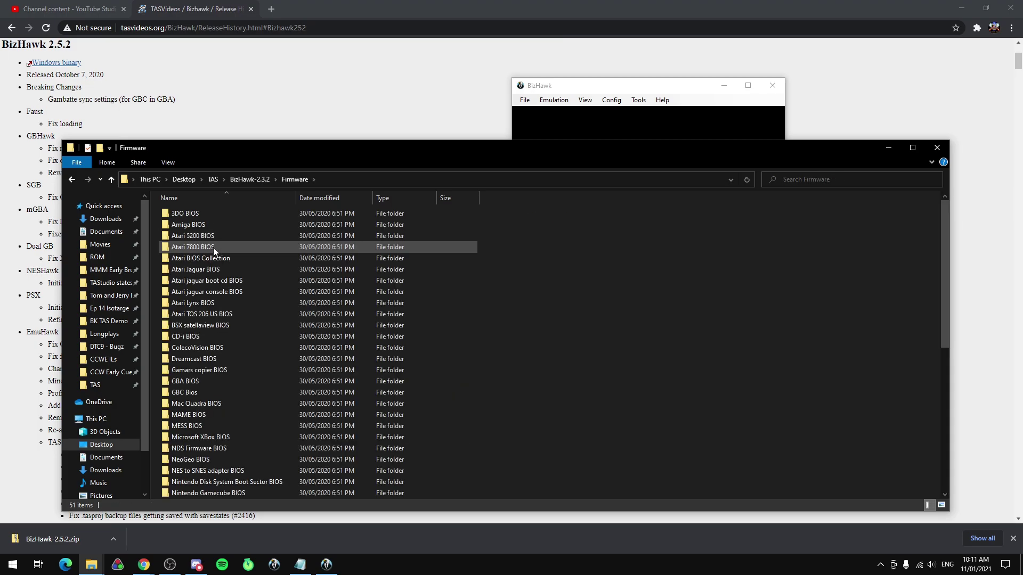
scroll(246, 390, "down", 6)
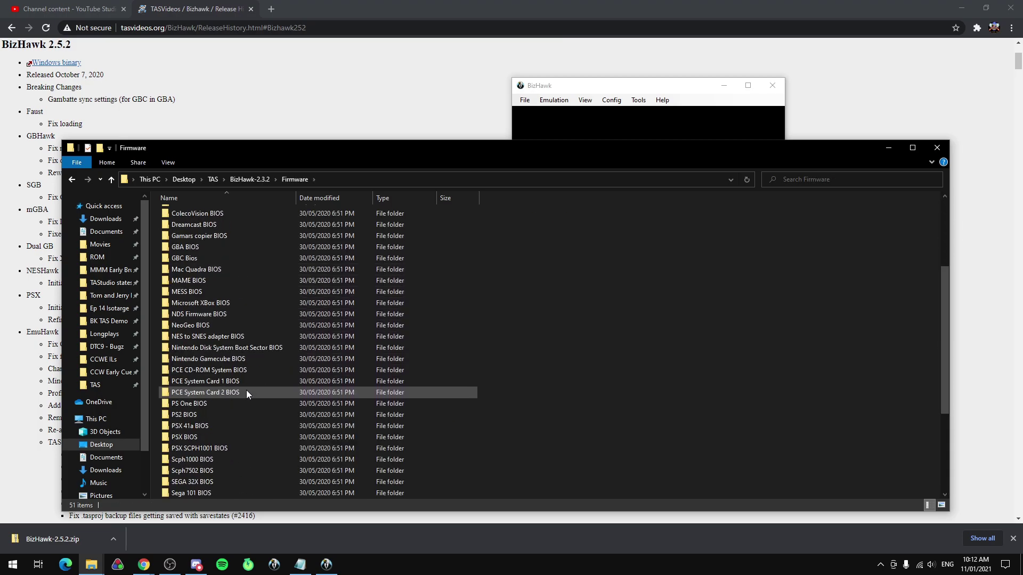
scroll(246, 392, "down", 2)
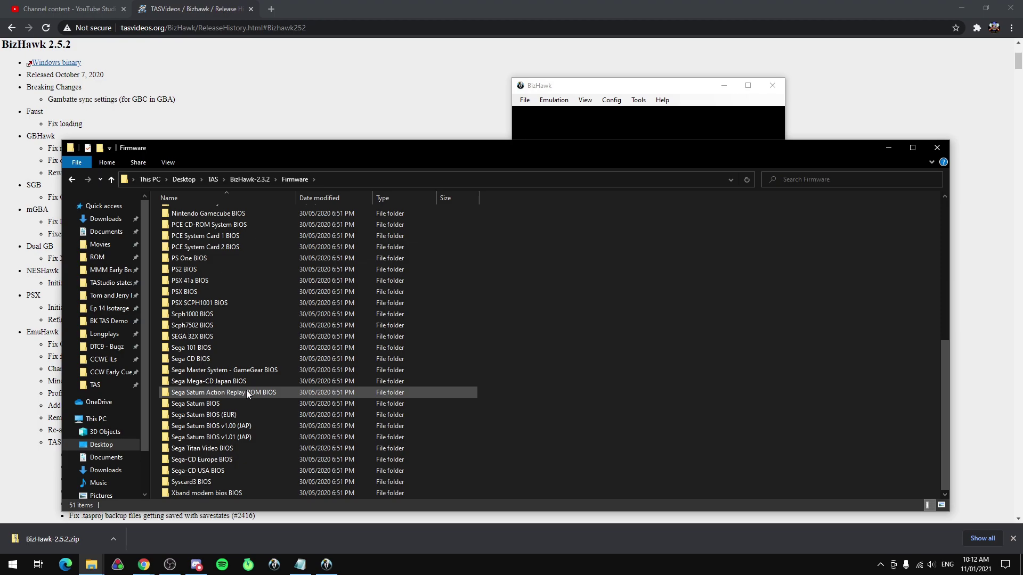
scroll(246, 392, "up", 7)
scroll(245, 402, "up", 2)
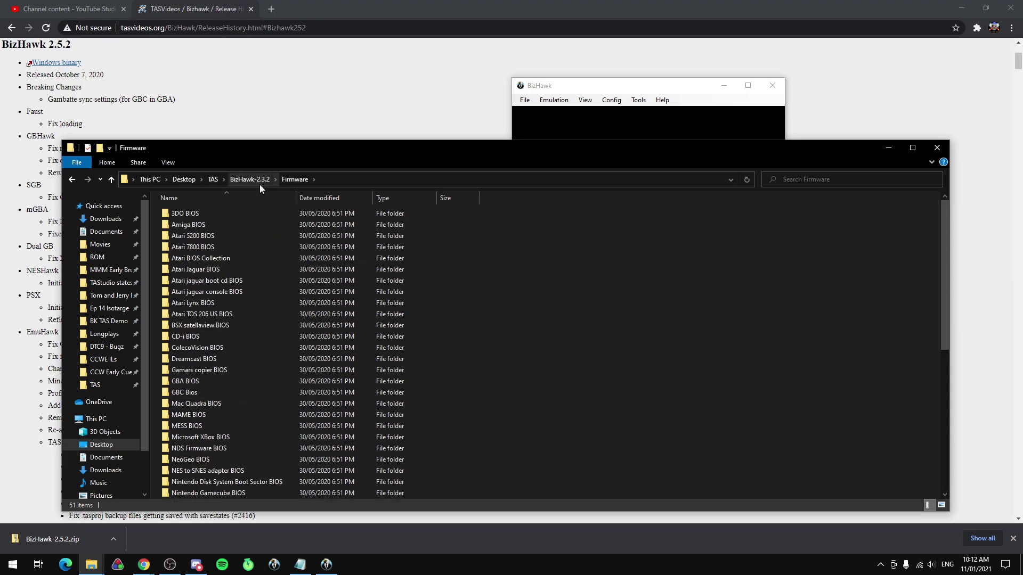
left_click(213, 179)
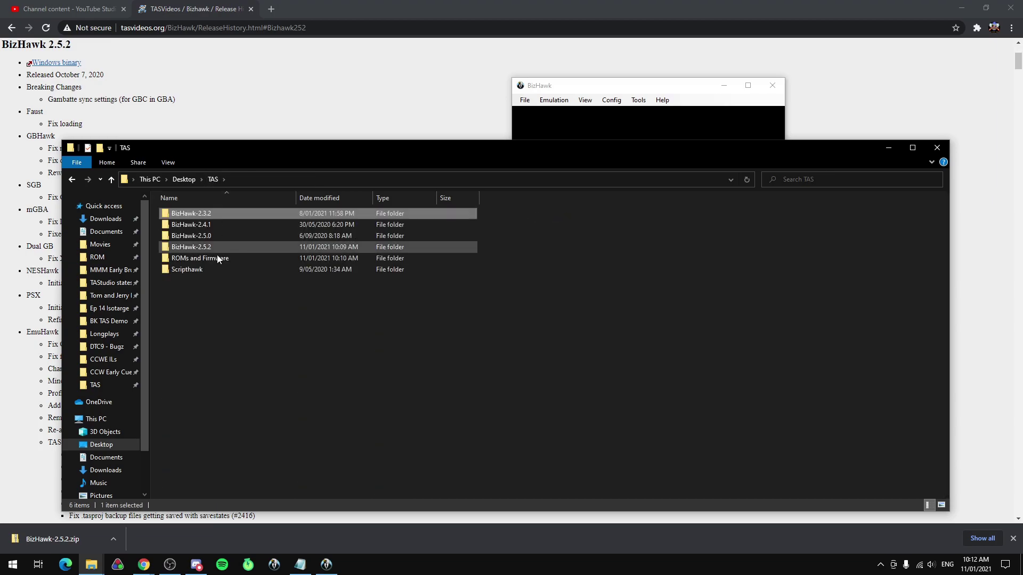
Look through the ROMs and Firmware folder, including the contents of its Sega Master System - GameGear BIOS subfolder and the Castle of Illusion ROM files.
double_click(217, 259)
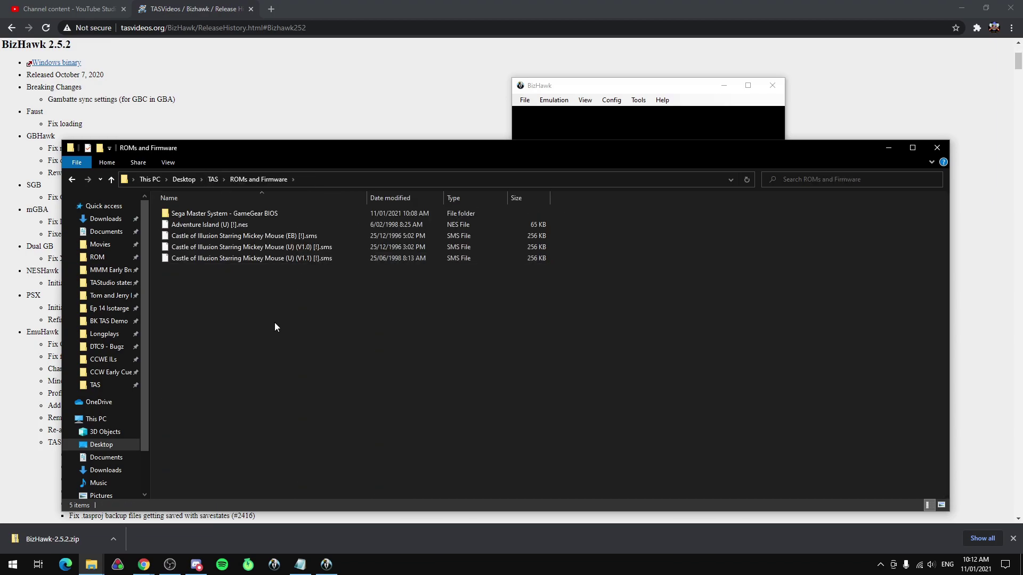
double_click(228, 214)
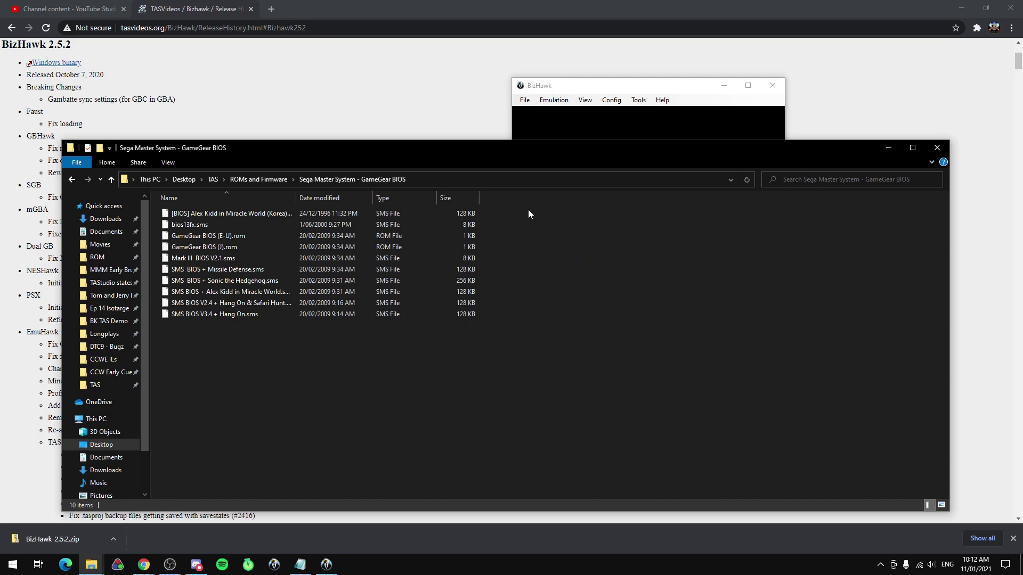
left_click(268, 184)
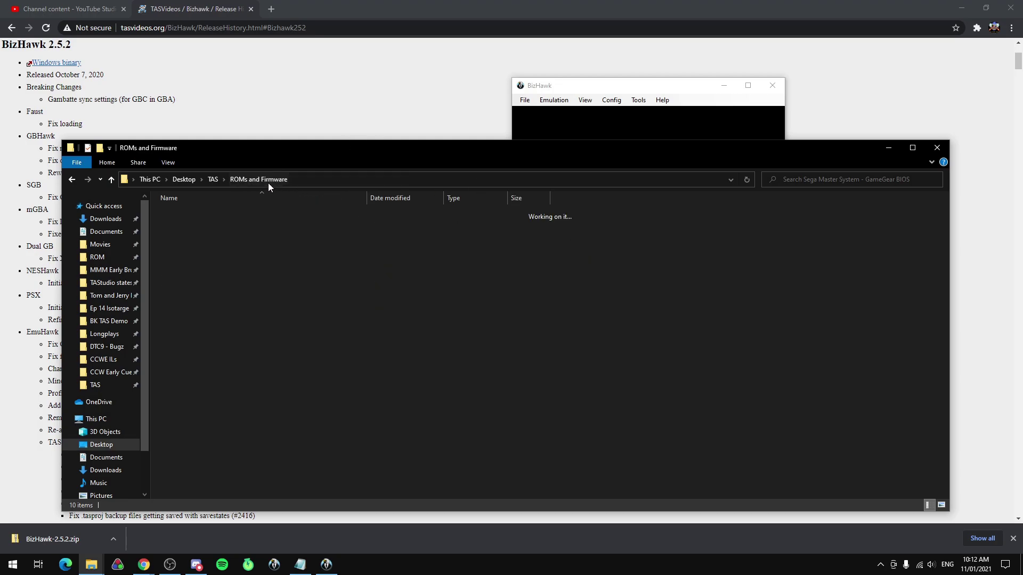
left_click(315, 339)
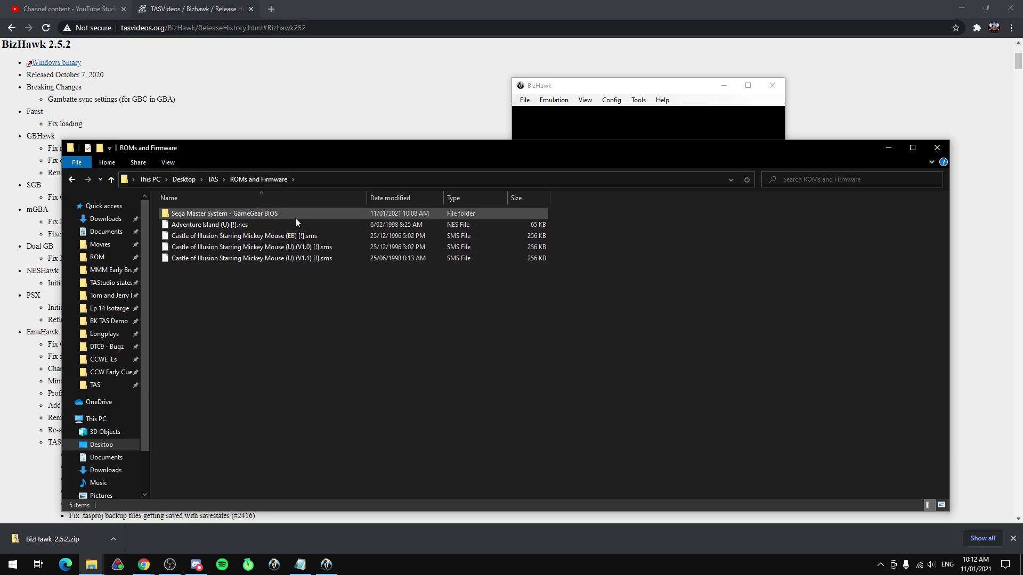
left_click(254, 212)
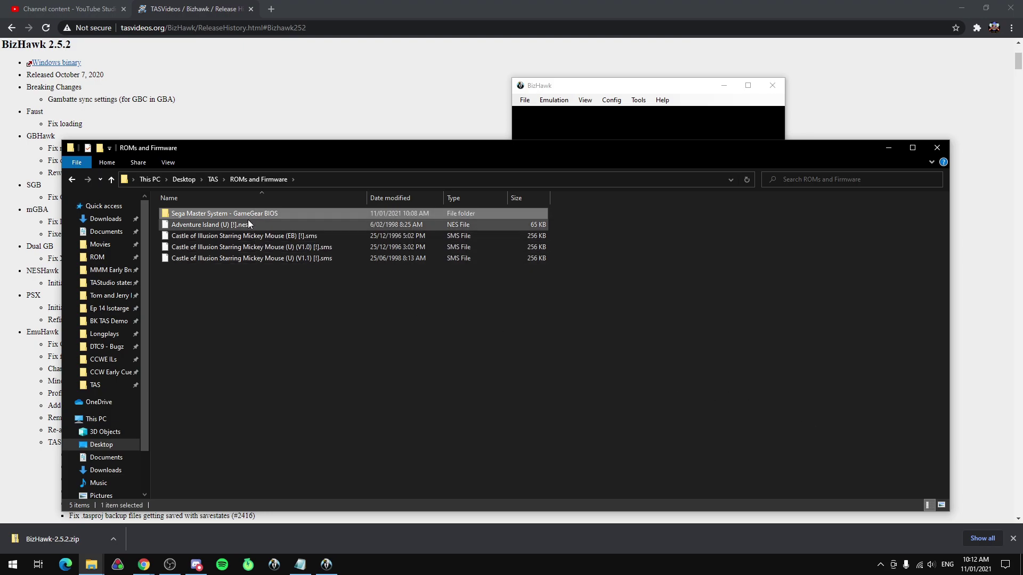
left_click(288, 246)
left_click(301, 308)
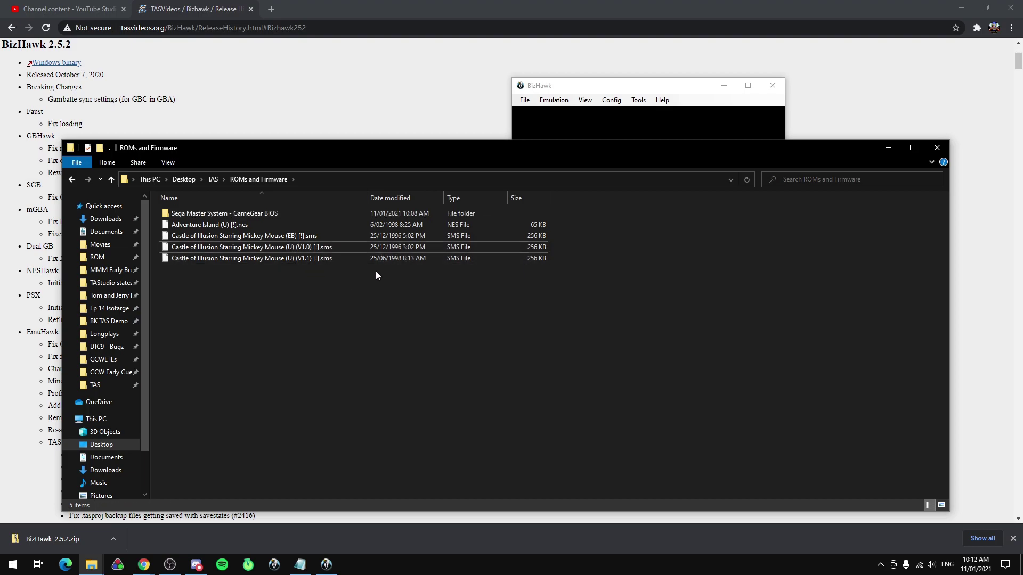
left_click(219, 213)
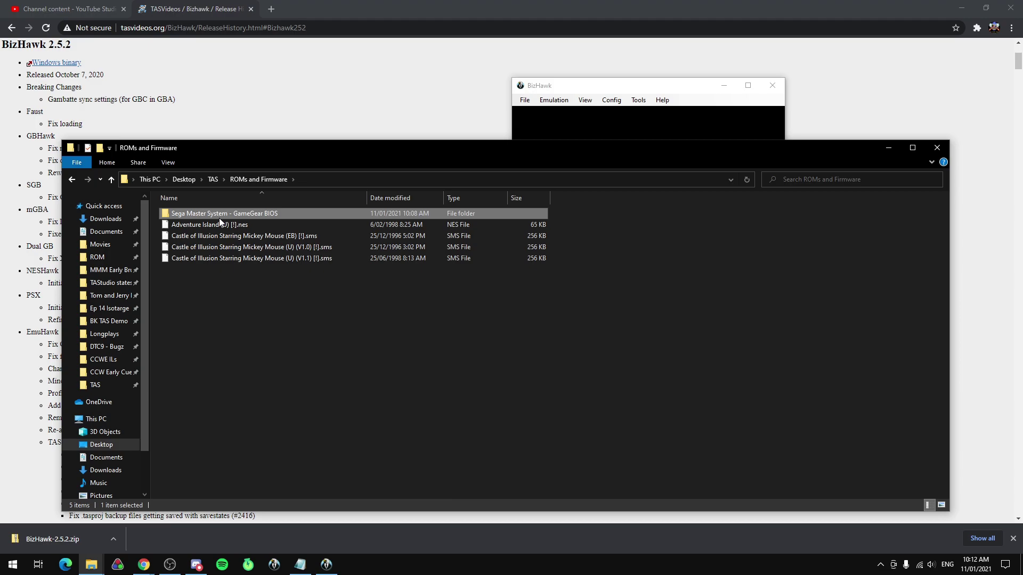
left_click(198, 248)
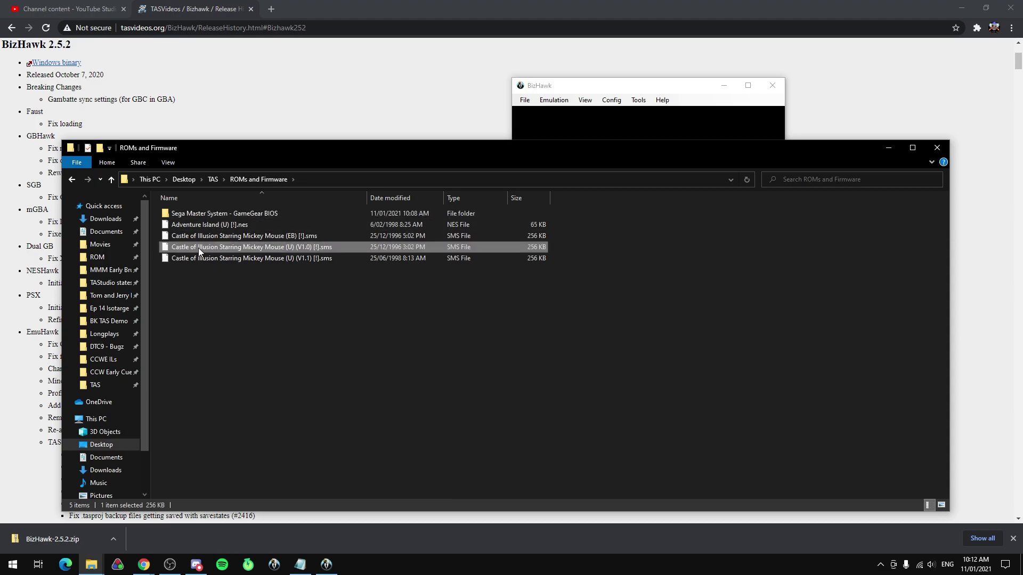
left_click(260, 296)
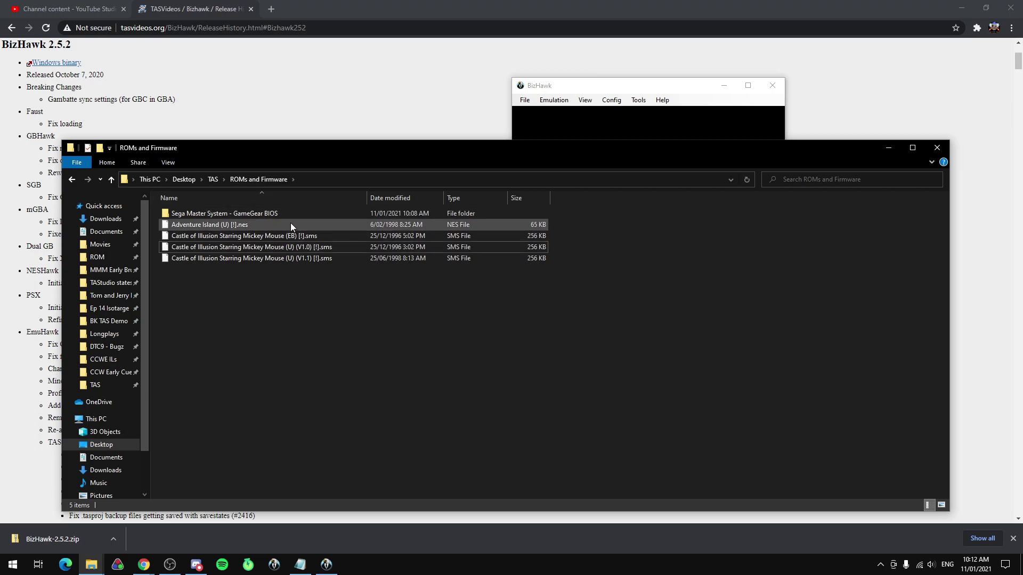
Move the Sega Master System - GameGear BIOS folder from ROMs and Firmware into BizHawk-2.5.2's Firmware folder.
left_click(257, 213)
key("ctrl+x")
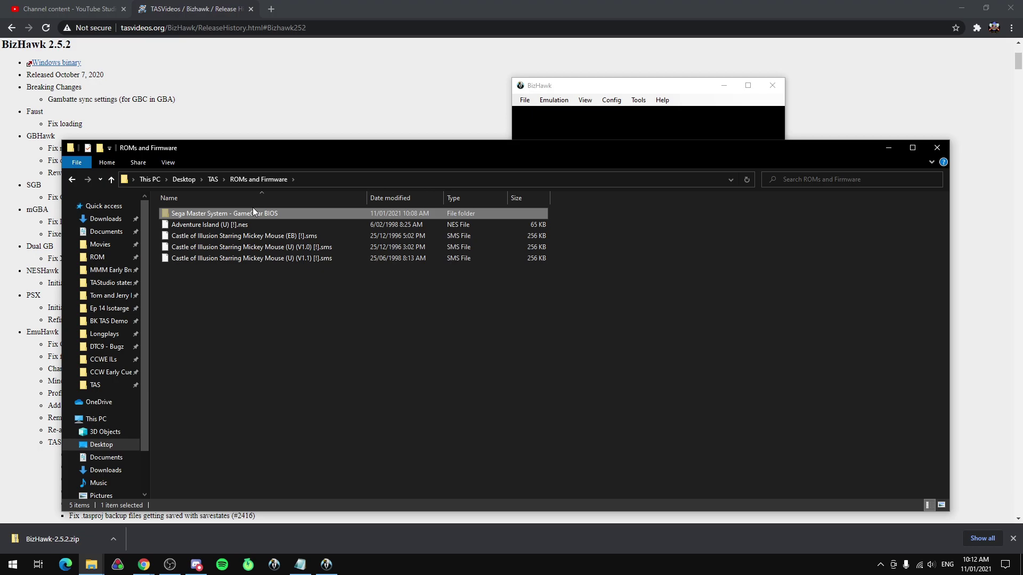
left_click(212, 180)
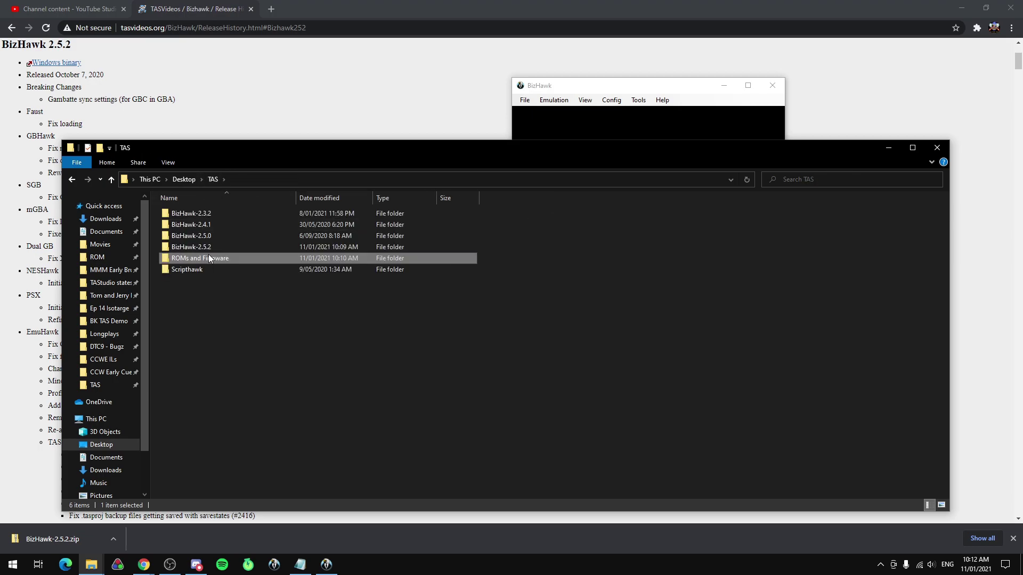
double_click(210, 248)
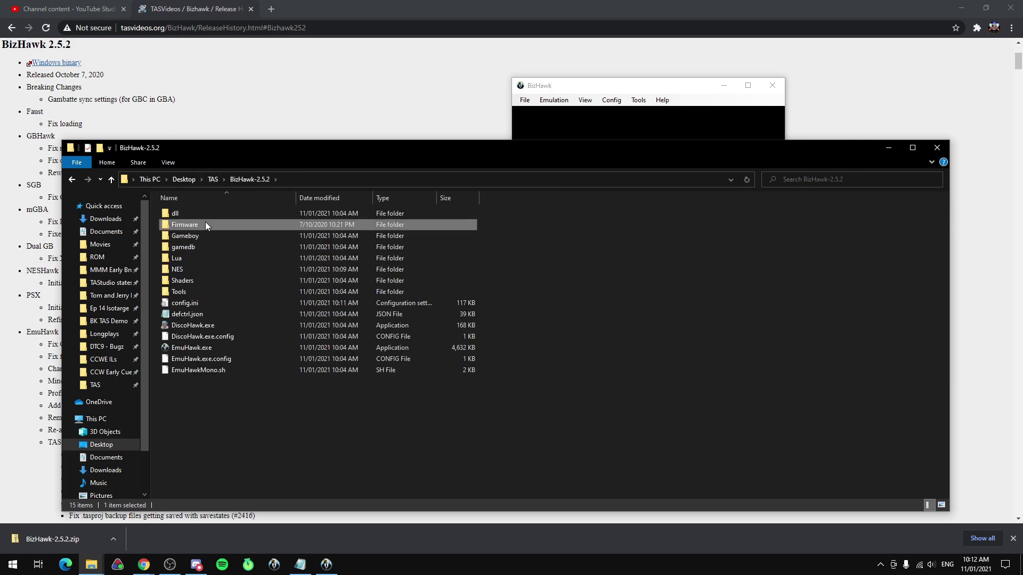
double_click(206, 222)
key("ctrl+v")
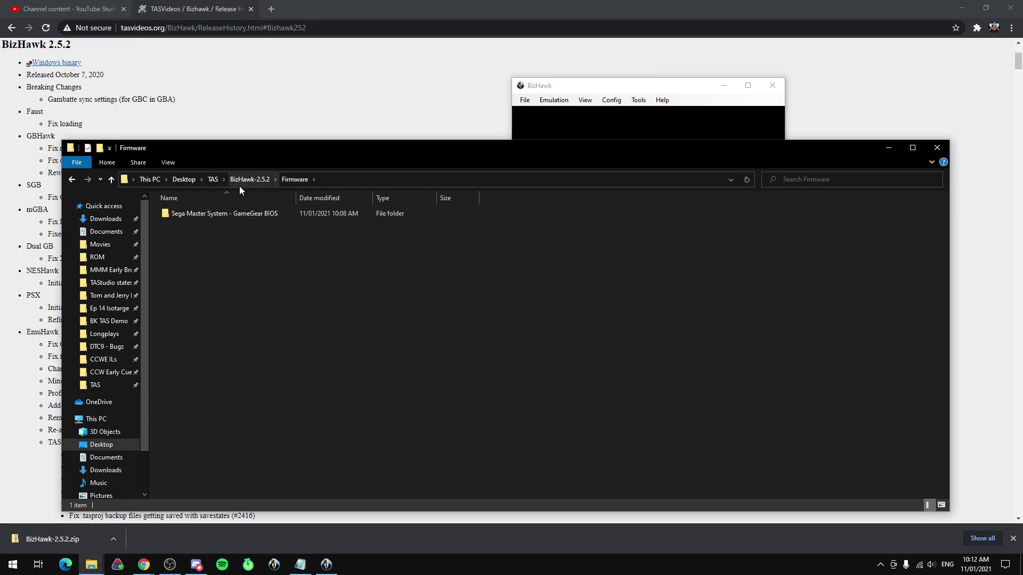
Return to TAS's ROMs and Firmware folder and load Castle of Illusion Starring Mickey Mouse (U) (V1.0) [!].sms into BizHawk.
left_click(240, 184)
left_click(212, 180)
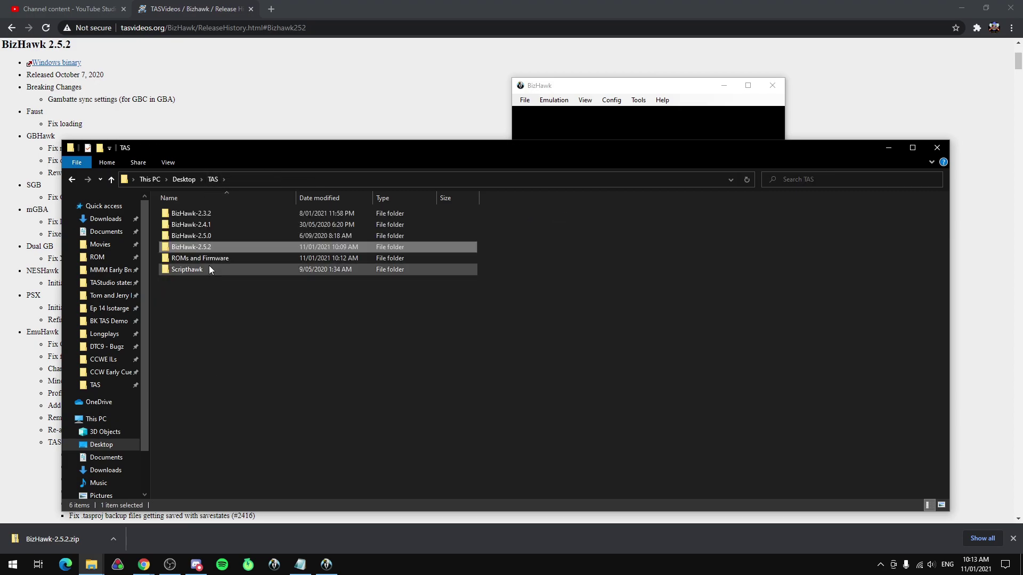
double_click(209, 257)
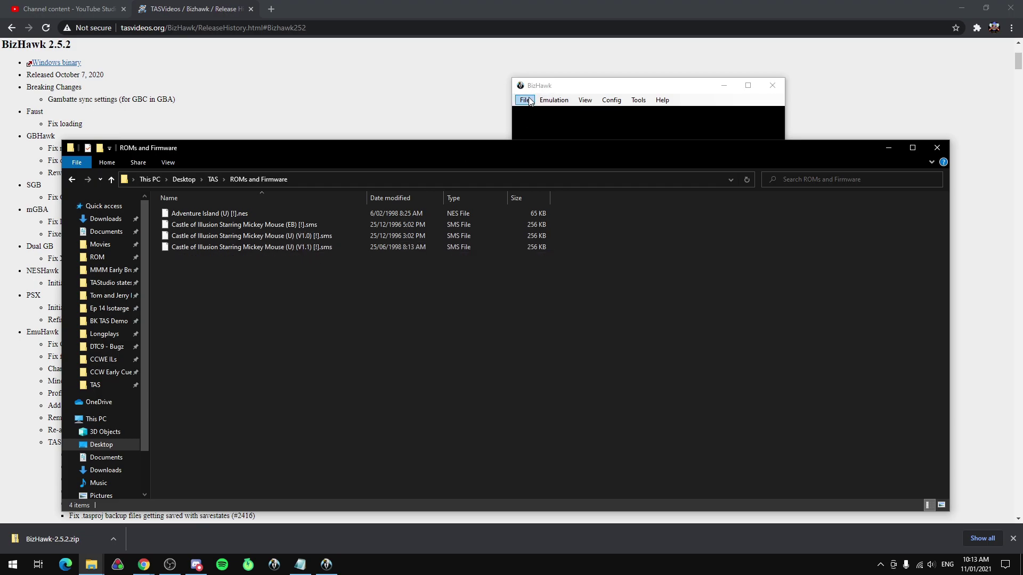
left_click(549, 89)
left_click_drag(322, 235, 578, 171)
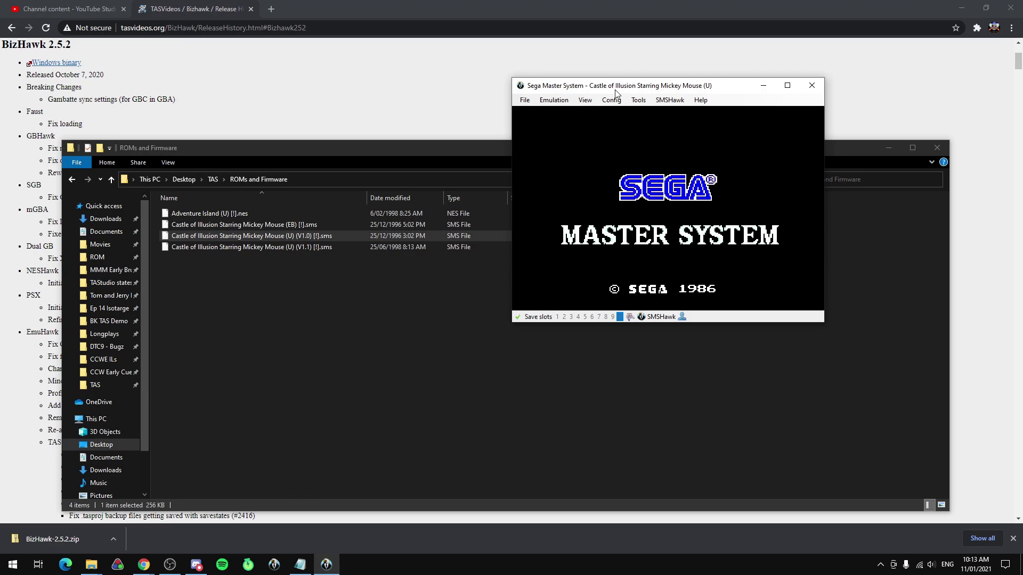
Lower the computer's speaker volume while the game boots and close the emulator.
left_click(930, 565)
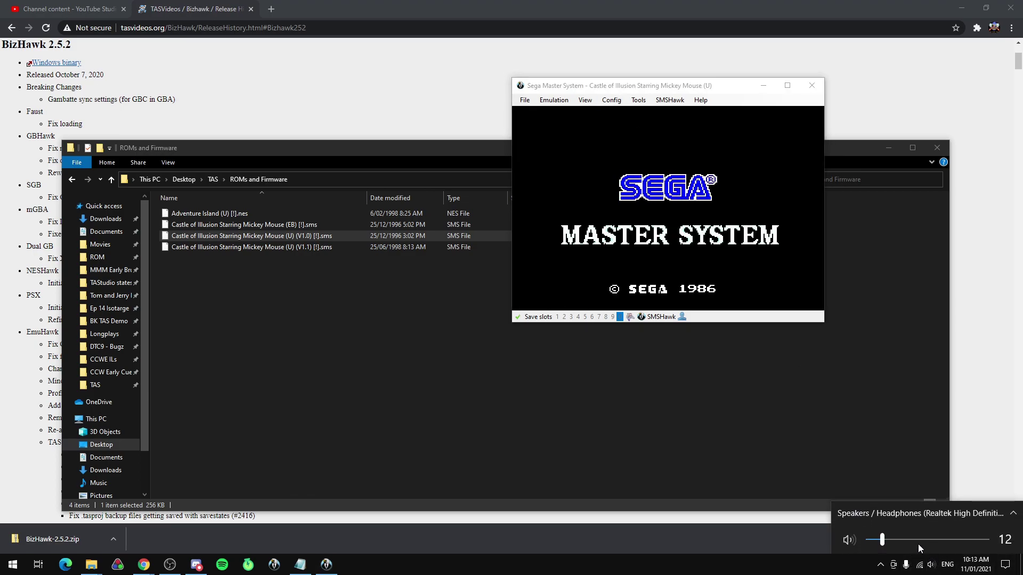
scroll(919, 548, "down", 4)
left_click(662, 213)
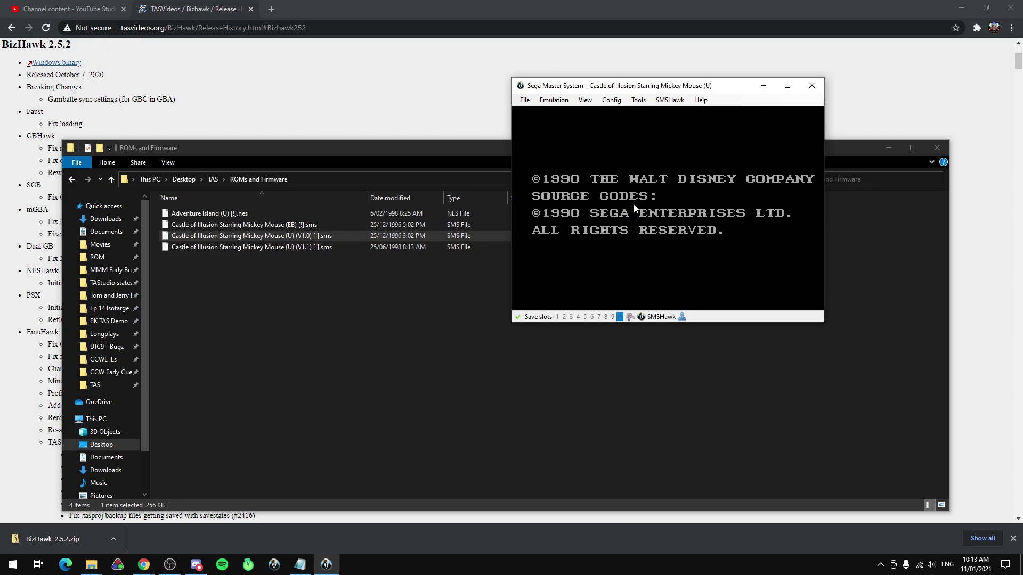
left_click(806, 90)
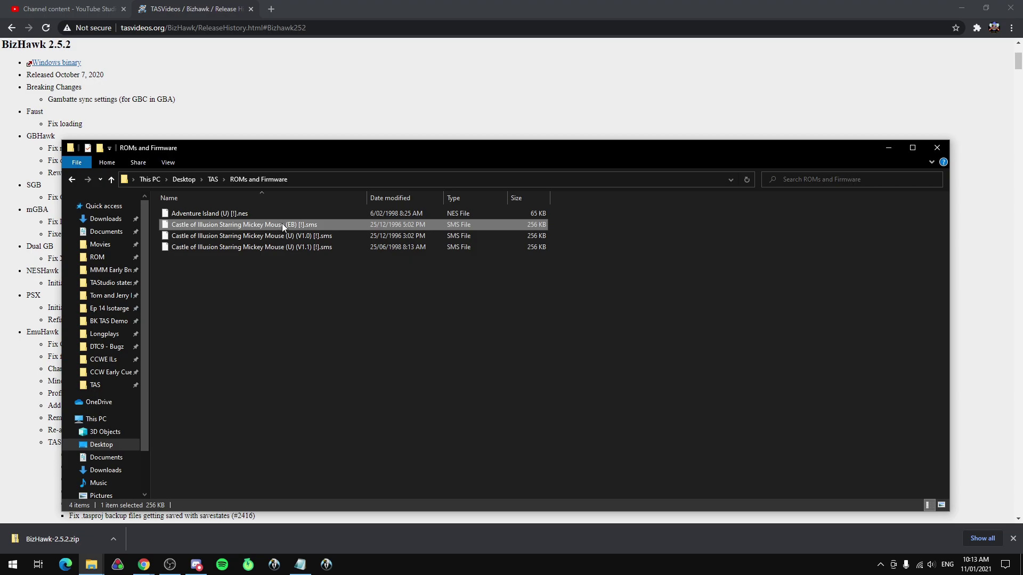
Compare the file names of the (EB), (U) (V1.0) and (U) (V1.1) Castle of Illusion ROMs.
left_click(296, 236)
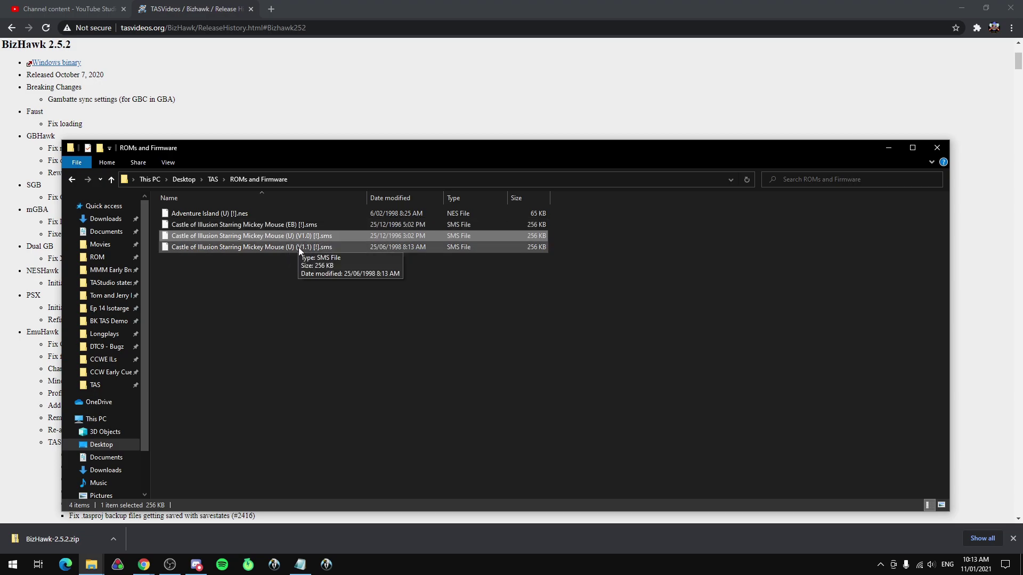
left_click(309, 225)
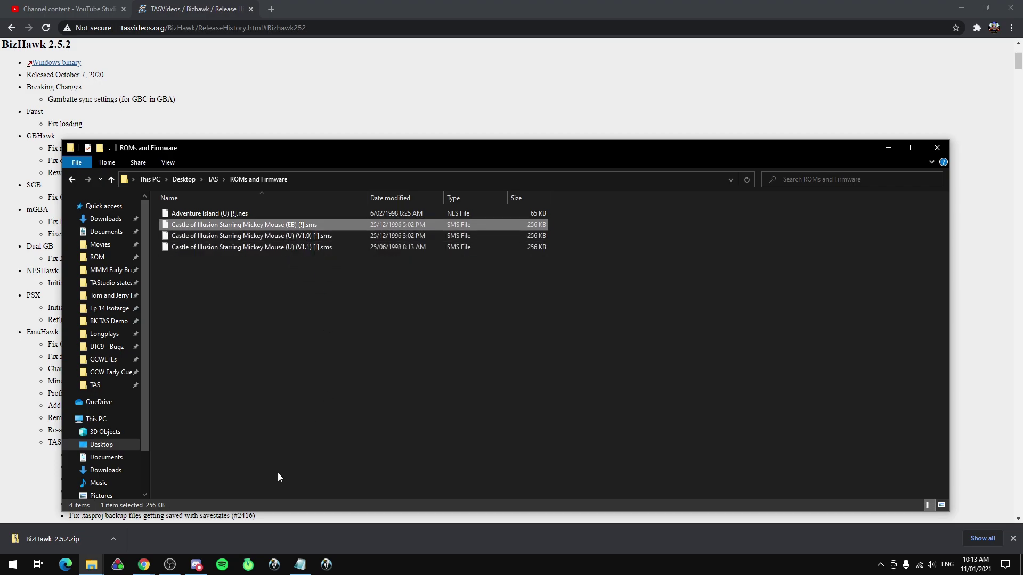
left_click(290, 236)
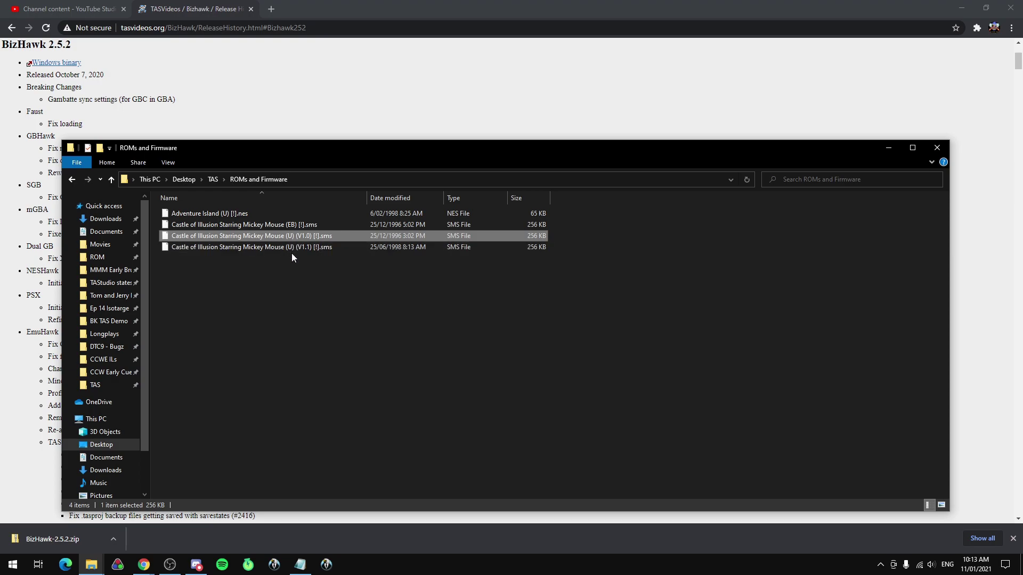
left_click(294, 255)
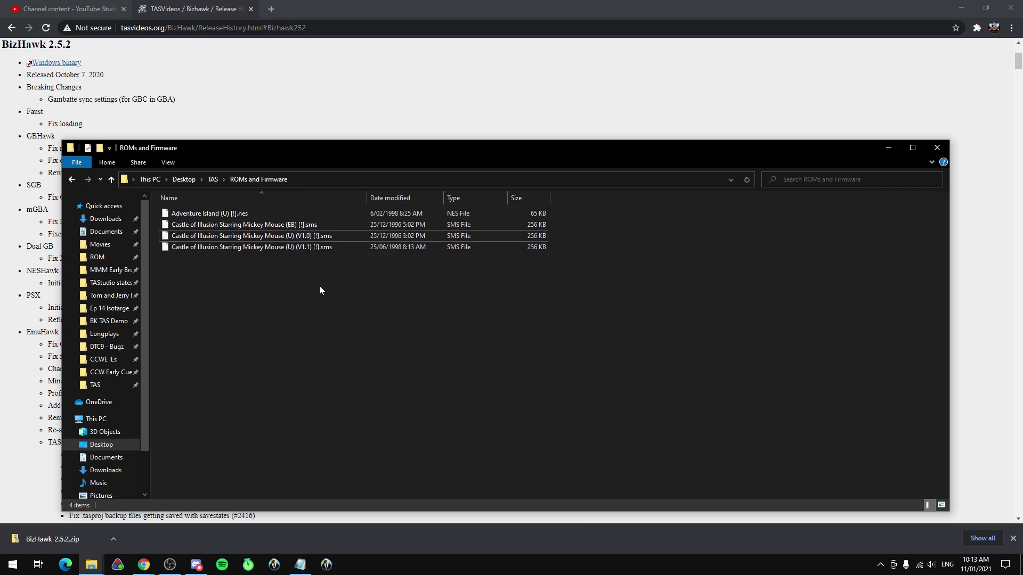
left_click(292, 241)
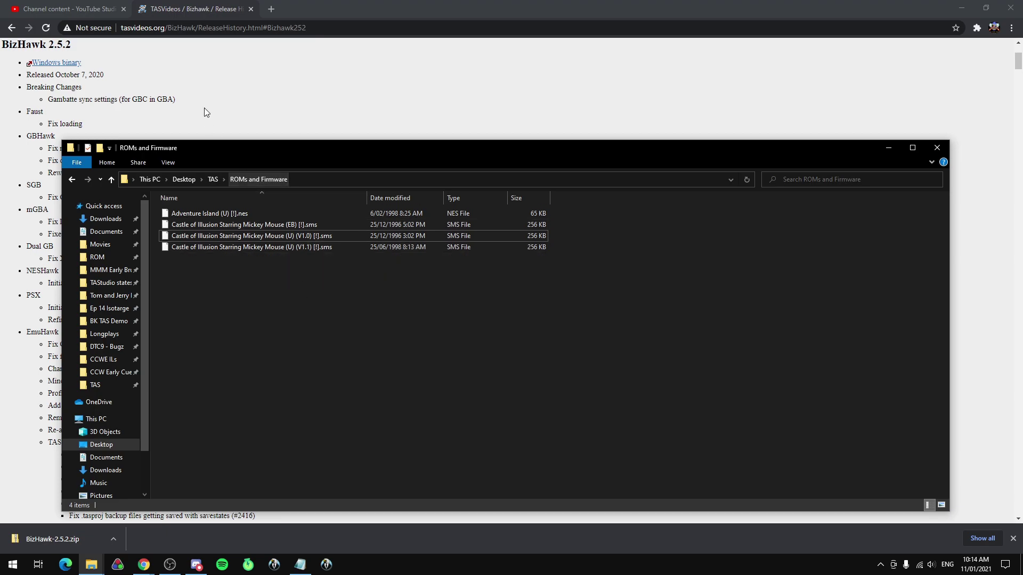
Switch to the TASVideos page in the browser and open the movie list for Sega Master System / Game Gear / SG-1000.
scroll(205, 112, "up", 5)
left_click(322, 74)
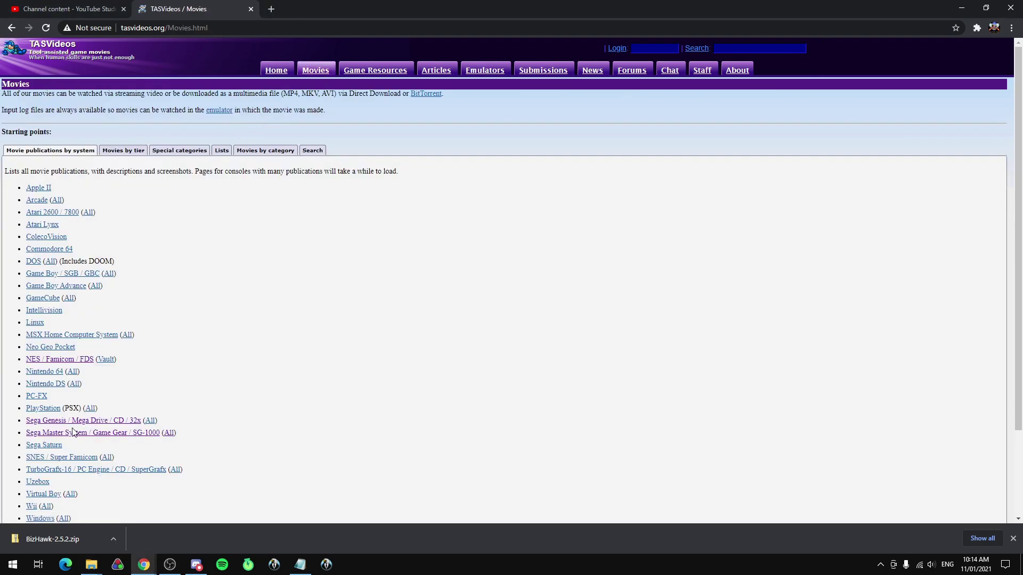
left_click(78, 437)
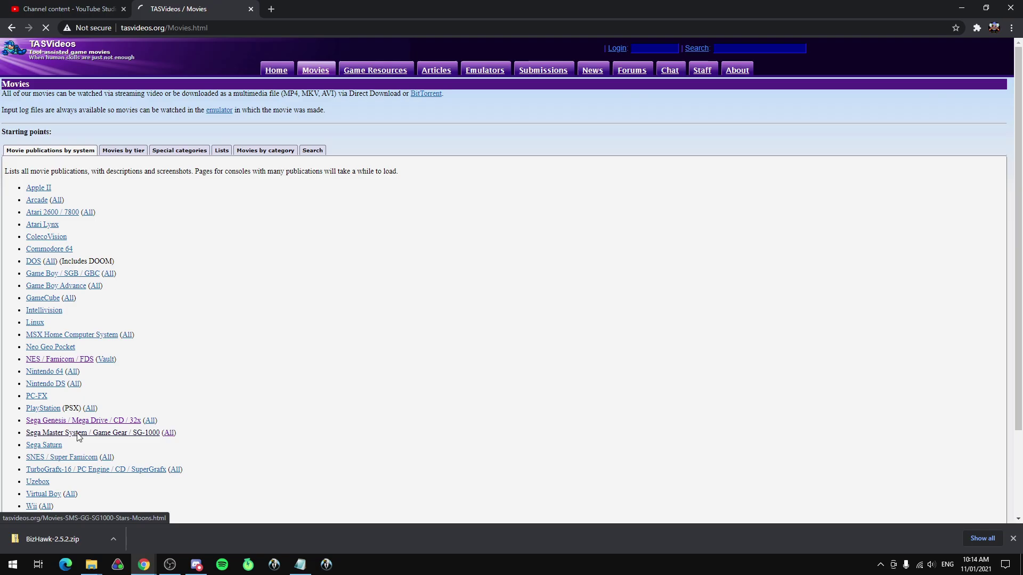
Find "castle" in the movie list and open Submission #5323 of SMS Castle of Illusion: Starring Mickey Mouse.
scroll(110, 366, "down", 20)
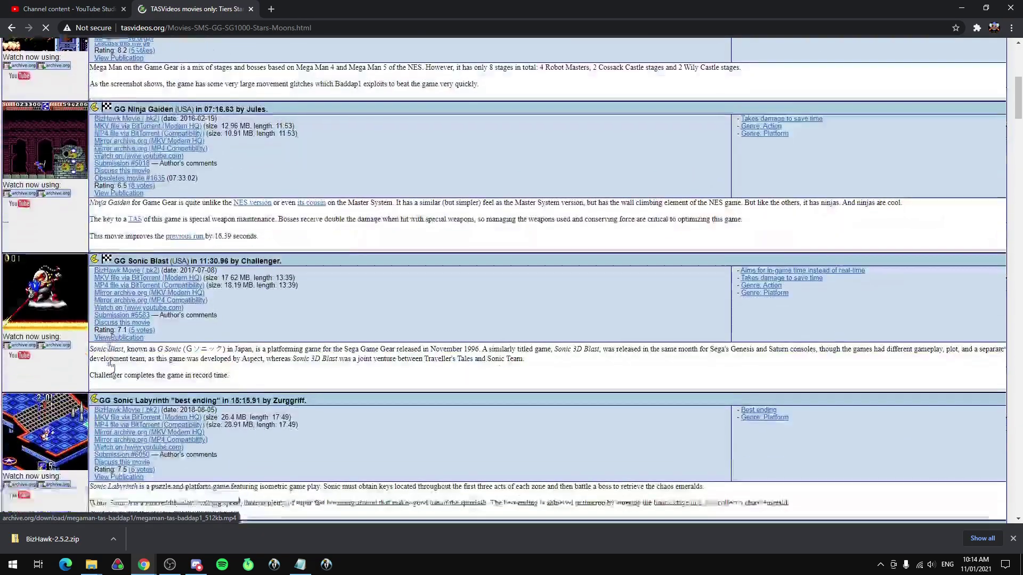
scroll(109, 364, "down", 15)
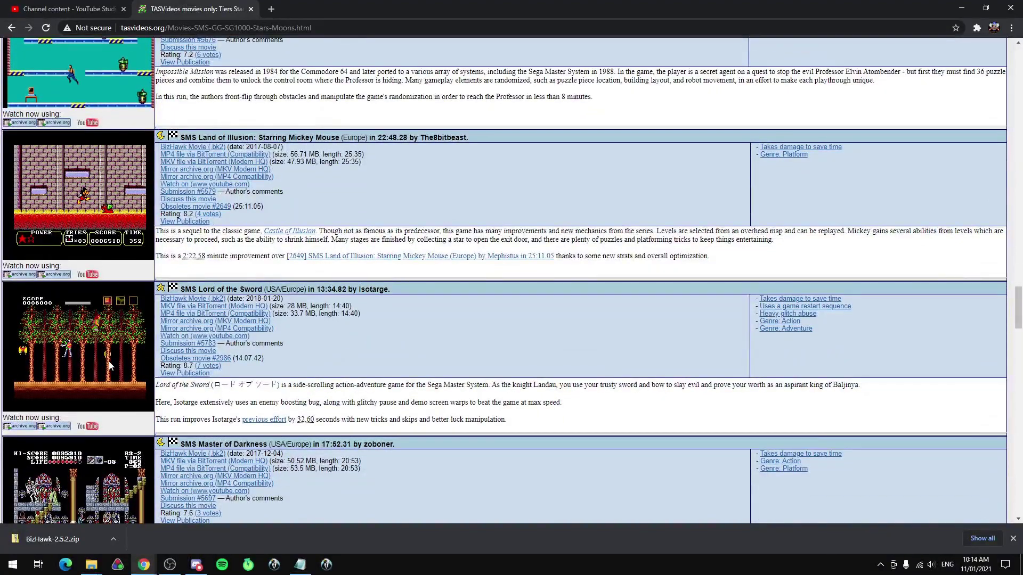
key("ctrl+f")
type("ca")
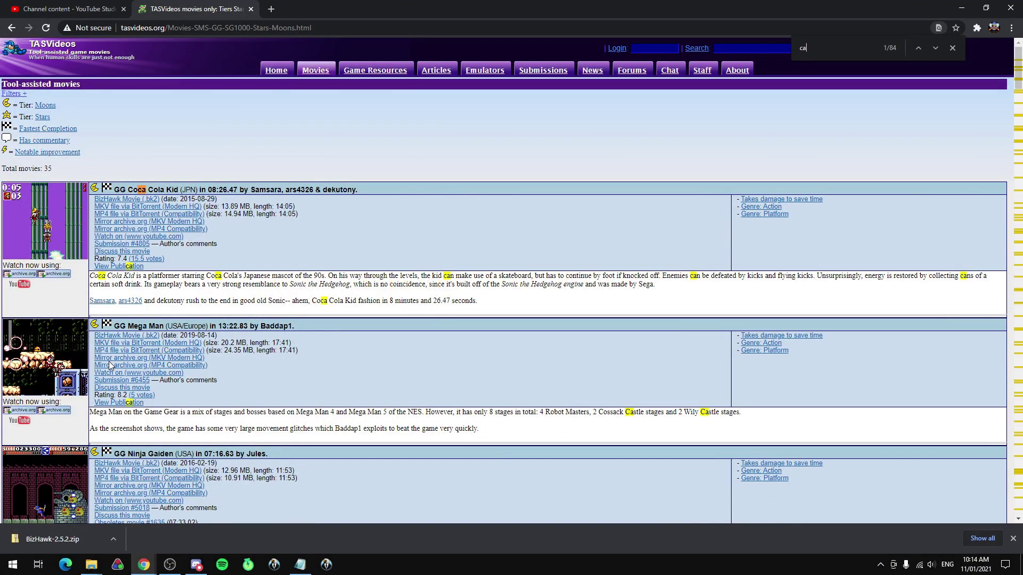
type("stle")
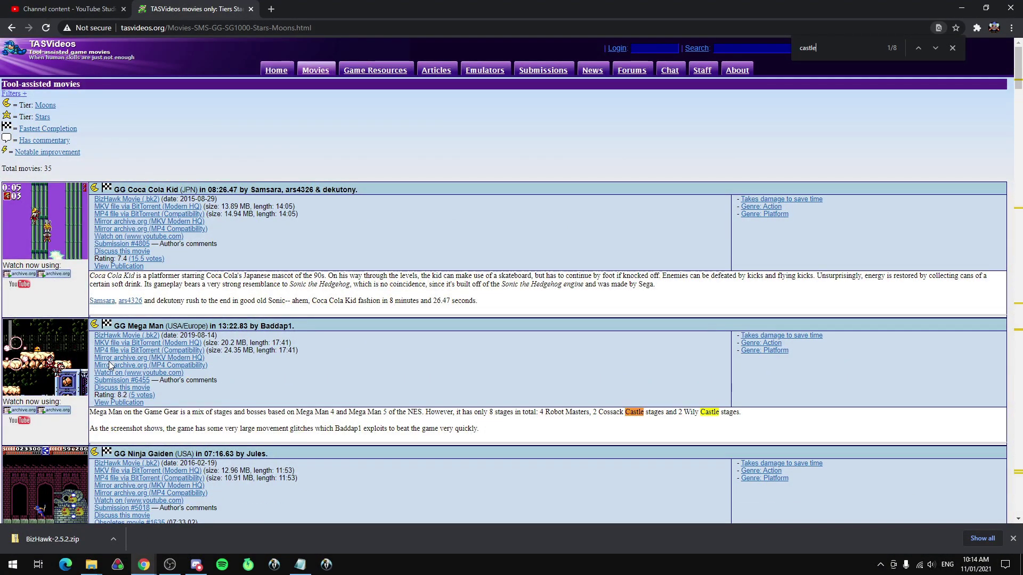
left_click(933, 46)
left_click(933, 47)
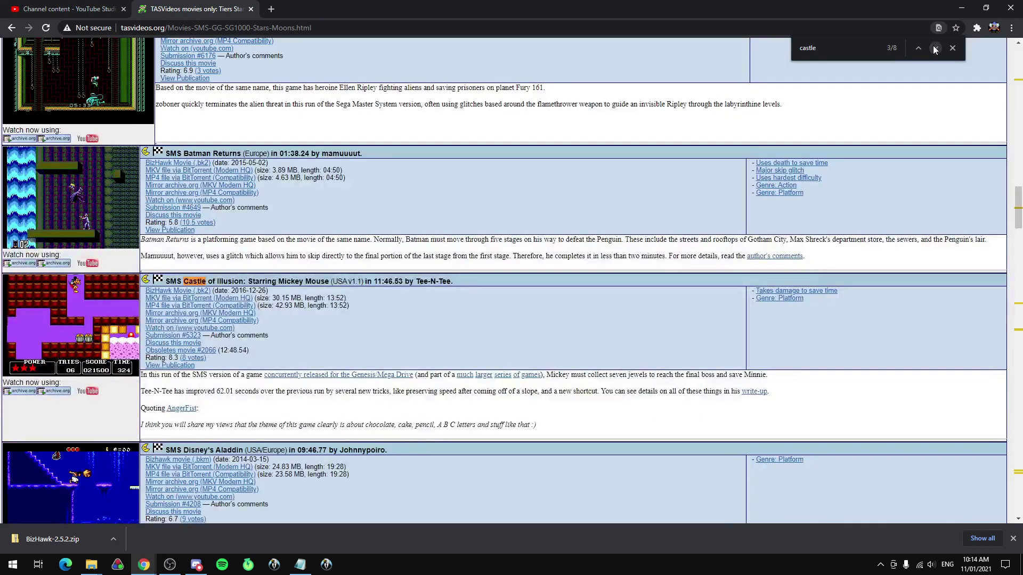
left_click(182, 338)
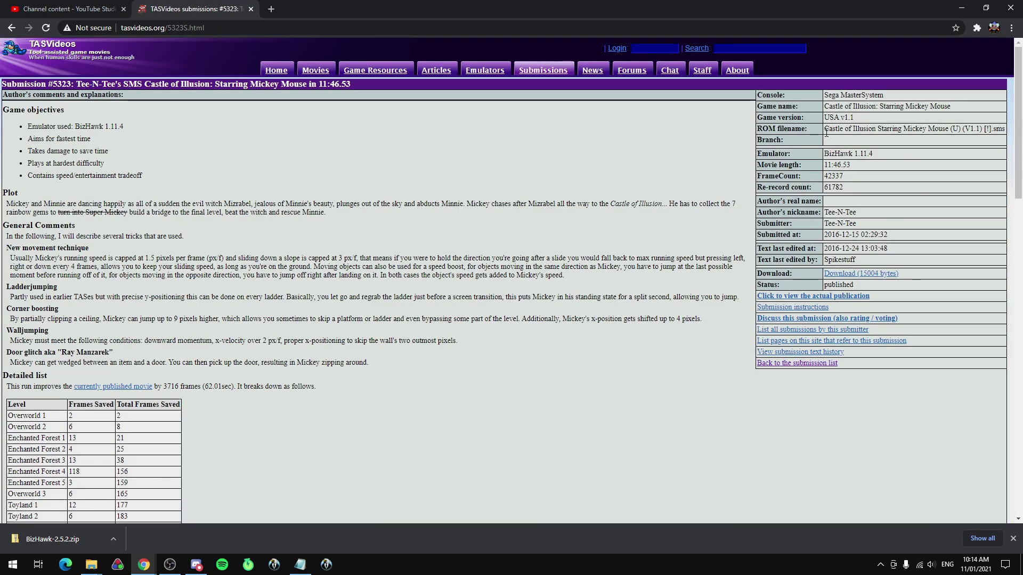
Check the submission's ROM filename and find "version" on the page to locate the game version used.
left_click_drag(826, 131, 989, 129)
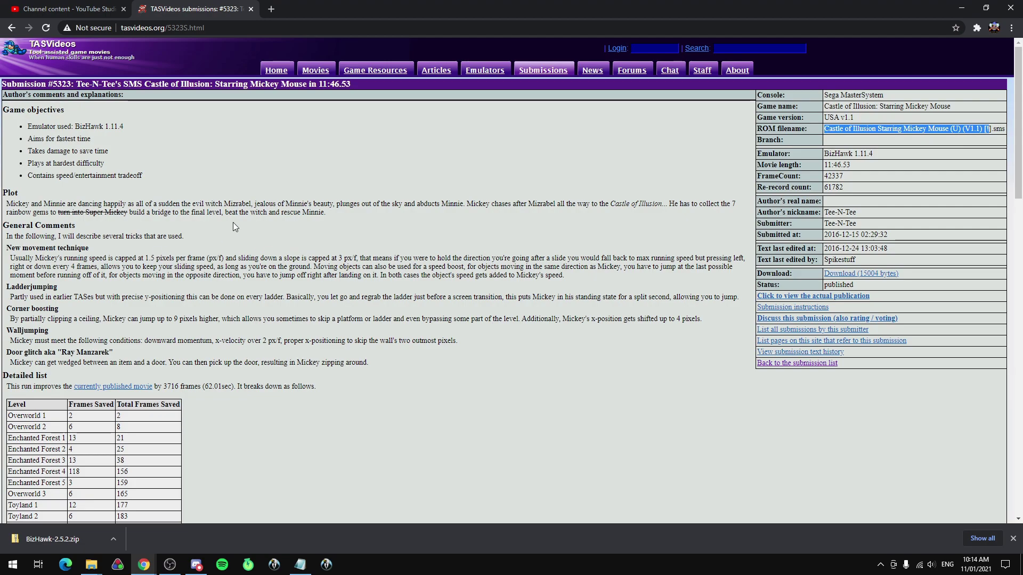
left_click(276, 219)
key("ctrl+f")
type("version")
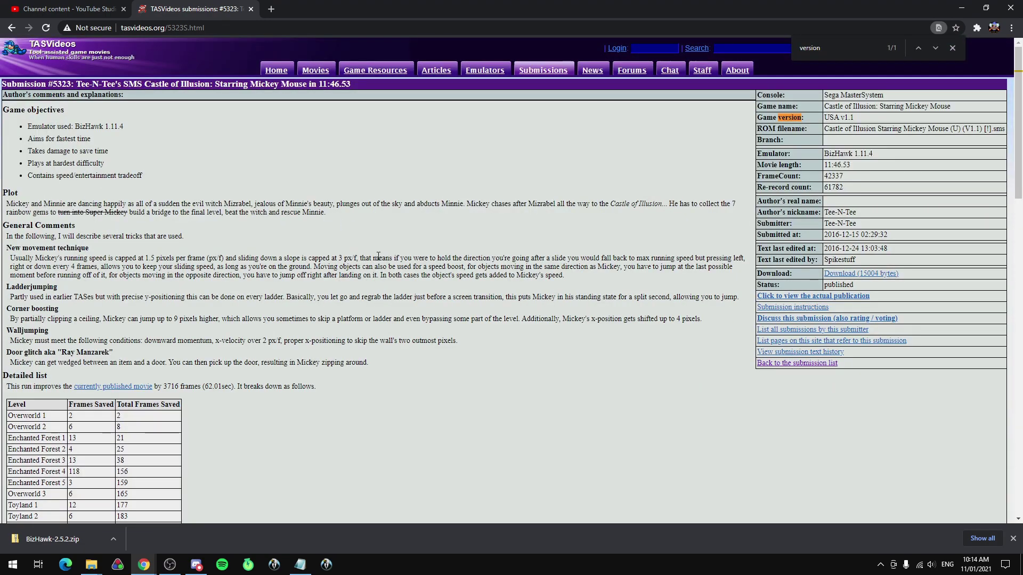
left_click(952, 49)
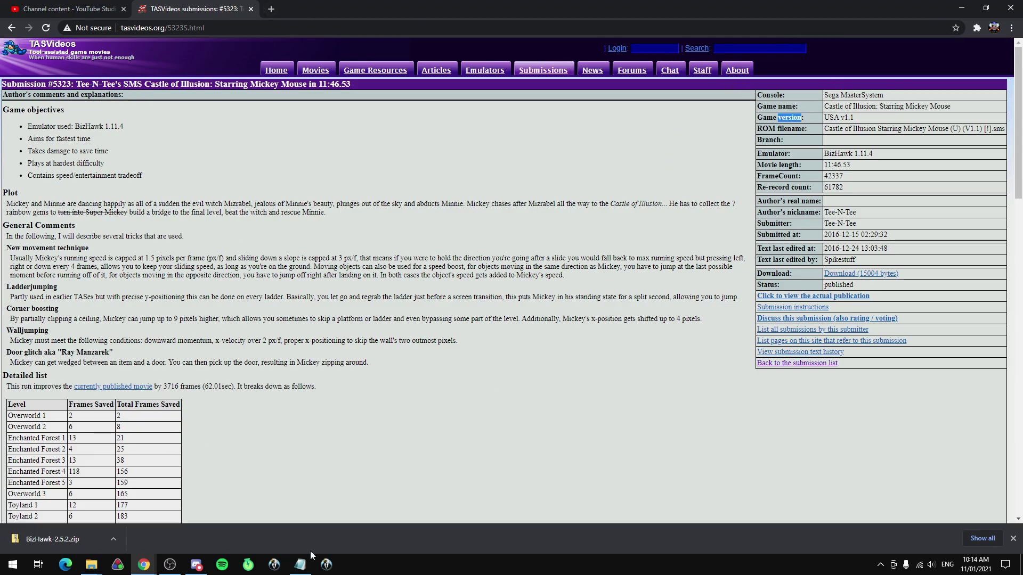
Switch to the ROMs and Firmware folder and bring the BizHawk emulator window in front of it.
left_click(91, 565)
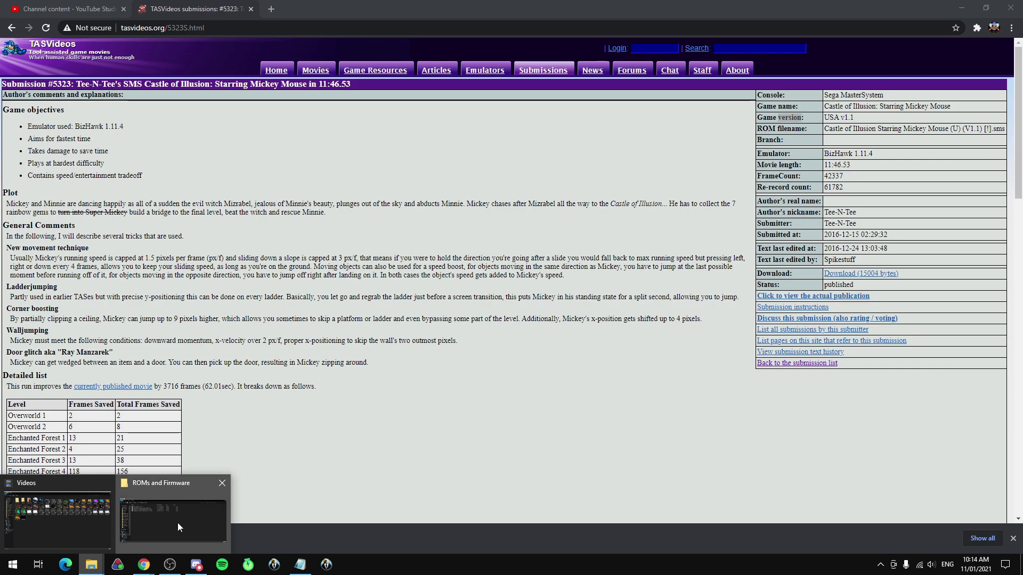
left_click(177, 522)
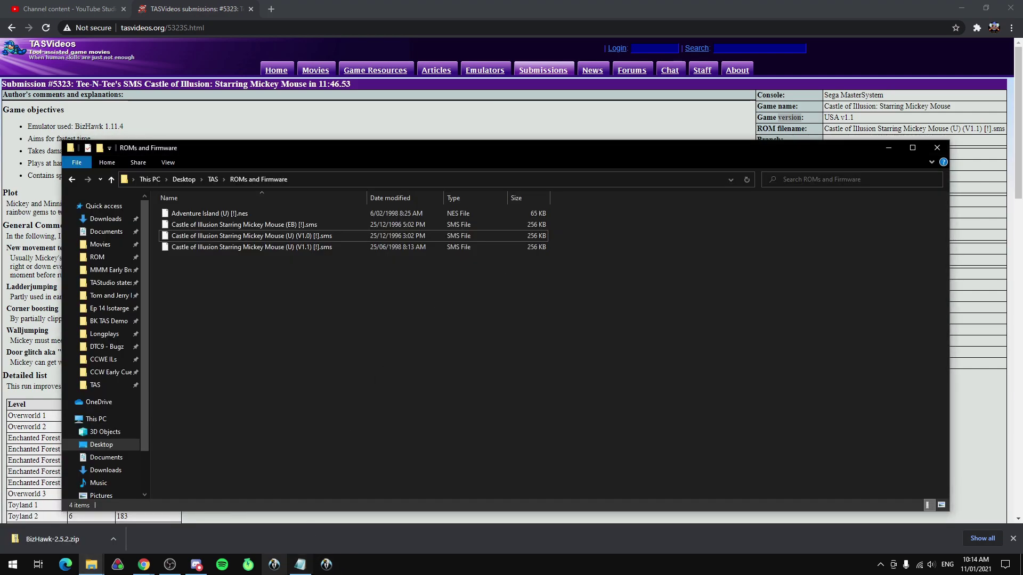
left_click(326, 565)
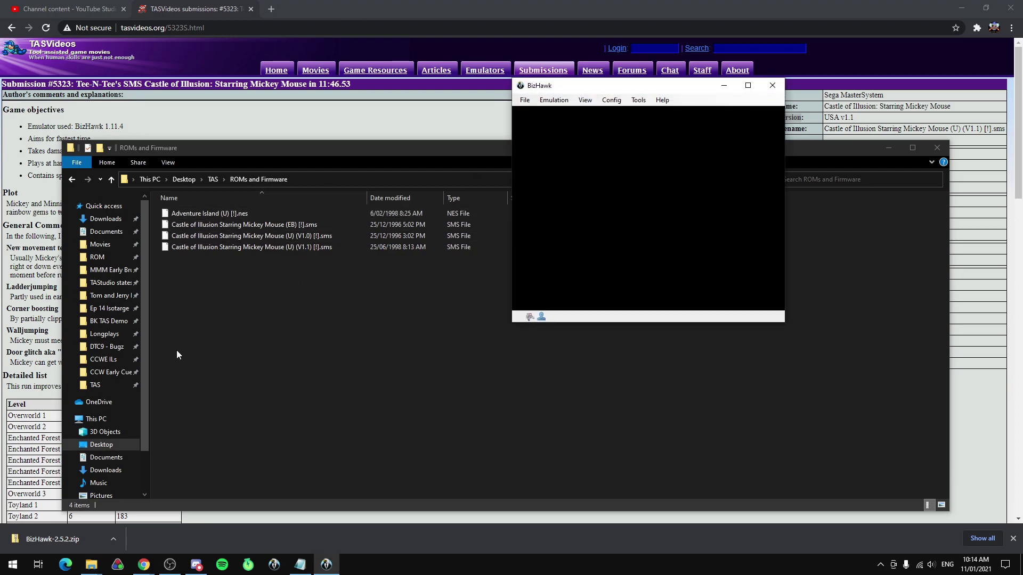
Load Castle of Illusion Starring Mickey Mouse (U) (V1.0) [!].sms from the ROMs and Firmware folder into BizHawk.
left_click(309, 236)
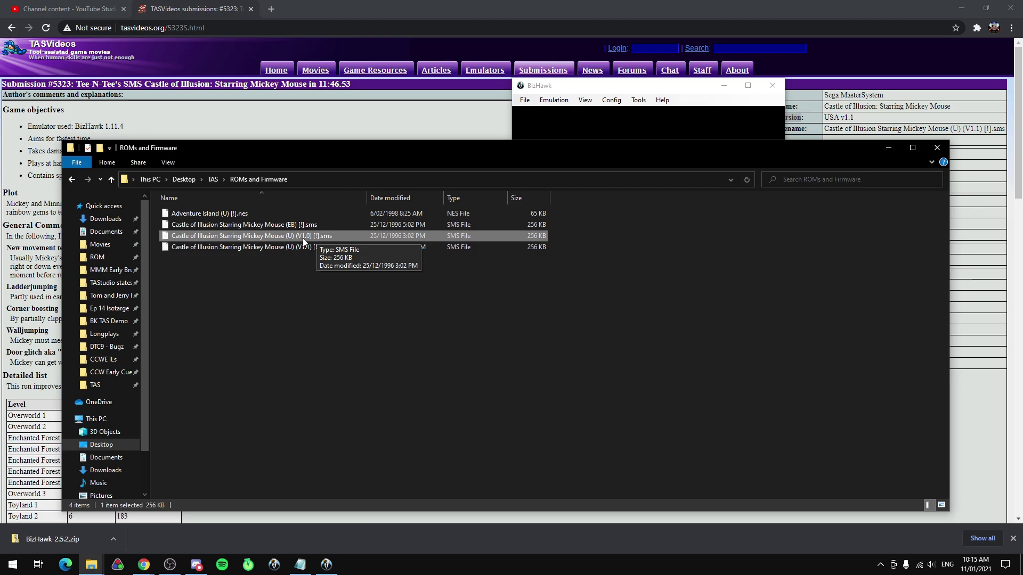
left_click(292, 286)
left_click(294, 248)
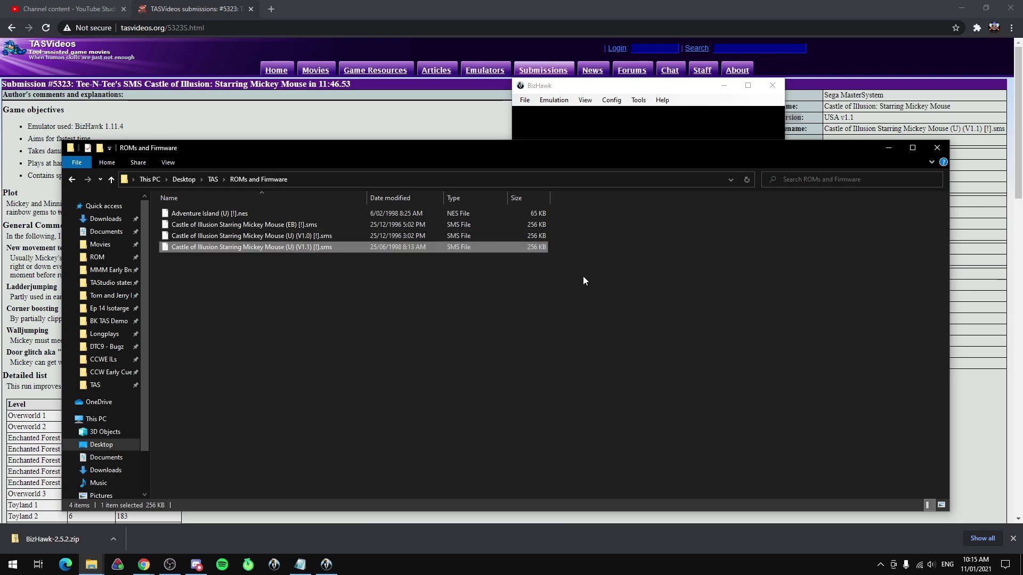
left_click(424, 305)
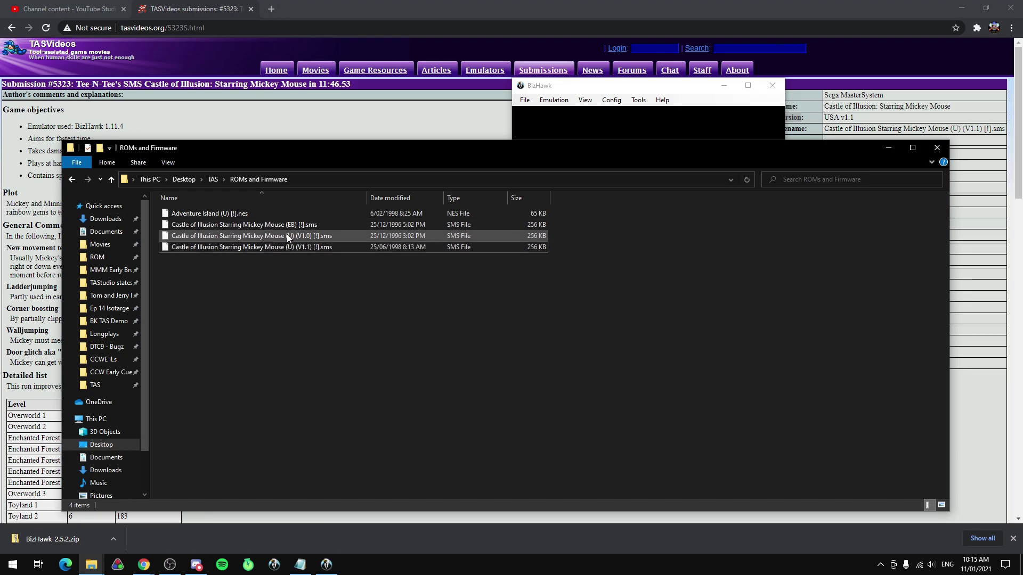
left_click_drag(284, 234, 539, 123)
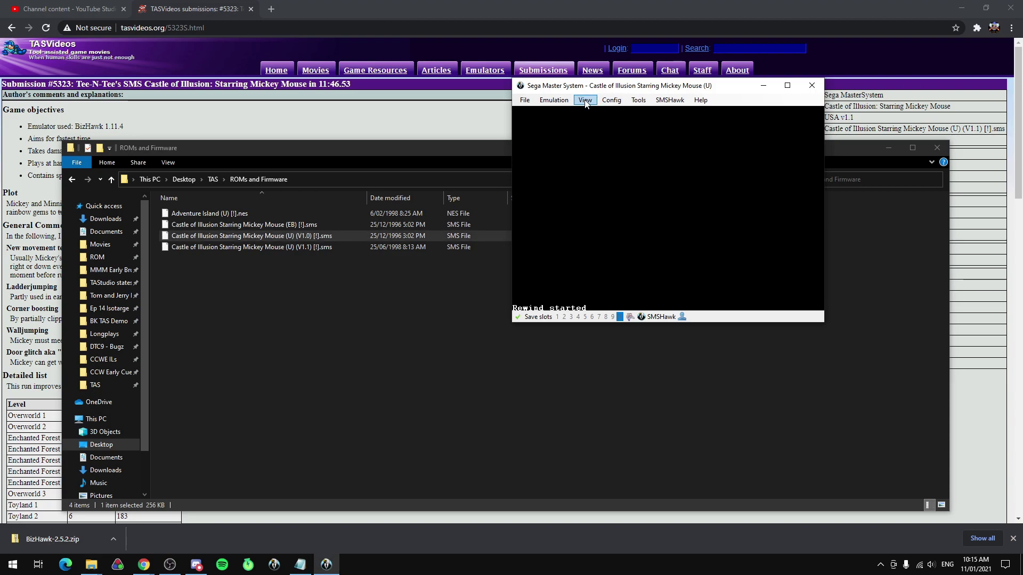
Turn on the on-screen display of FPS, frame counter, lag counter, input and rerecord count.
left_click(585, 100)
left_click(592, 138)
left_click(584, 100)
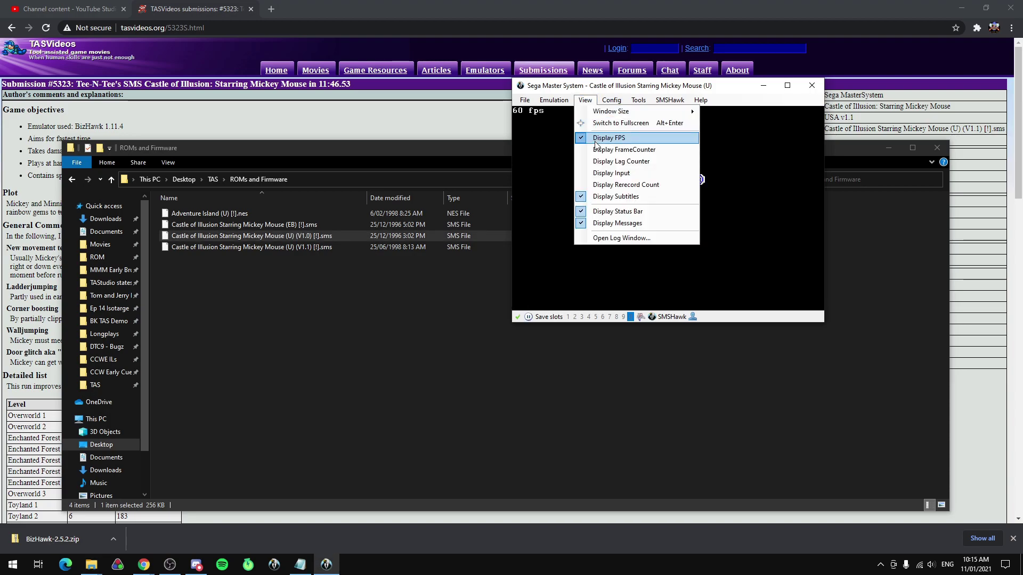
left_click(593, 150)
left_click(584, 100)
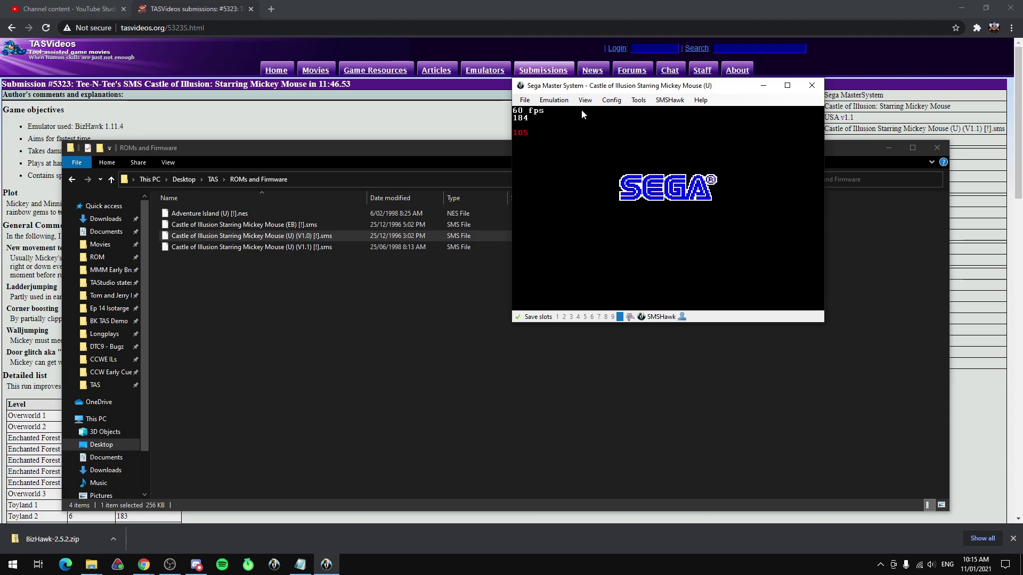
left_click(585, 100)
left_click(585, 100)
left_click(585, 100)
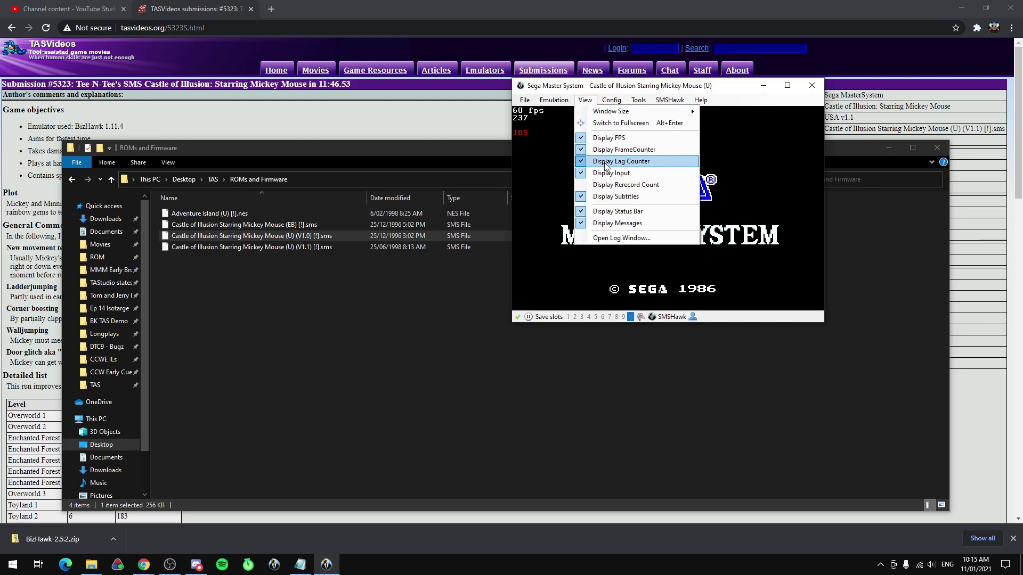
left_click(626, 184)
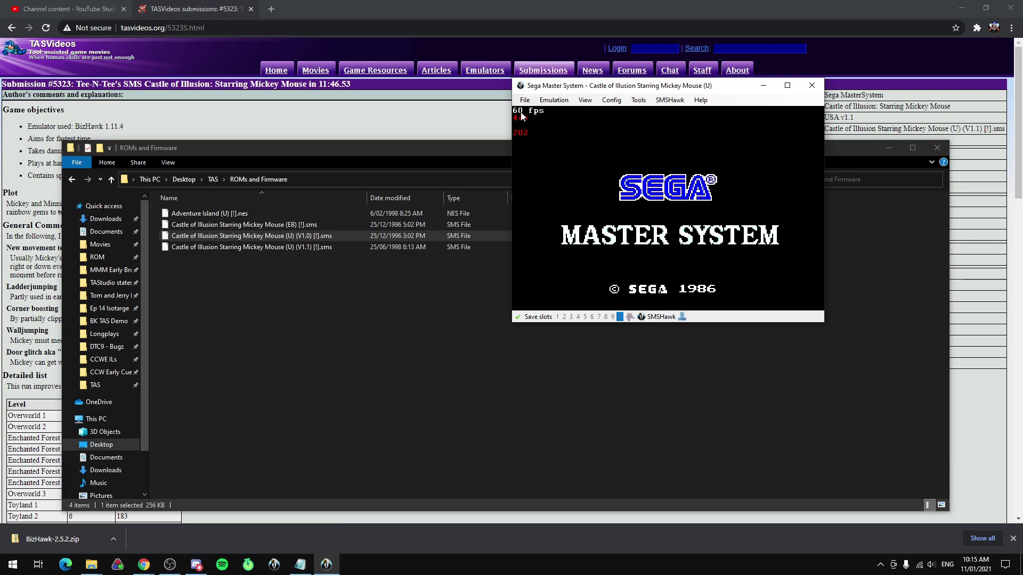
Load the European Castle of Illusion Starring Mickey Mouse (EB) [!].sms ROM into BizHawk.
left_click(343, 187)
left_click_drag(280, 228, 639, 117)
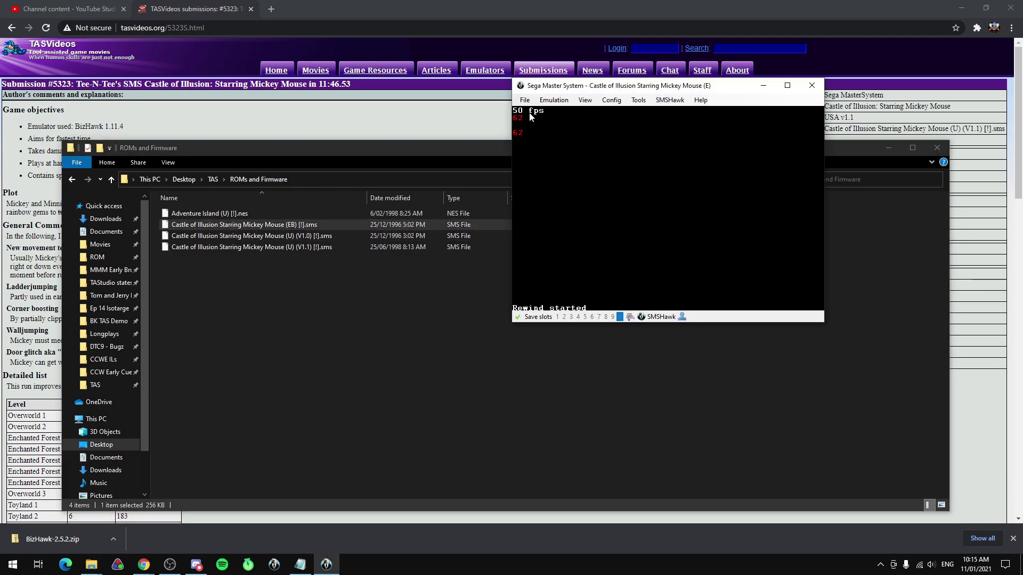
Load Adventure Island (U) [!].nes into BizHawk and pause the game on its title screen.
double_click(226, 216)
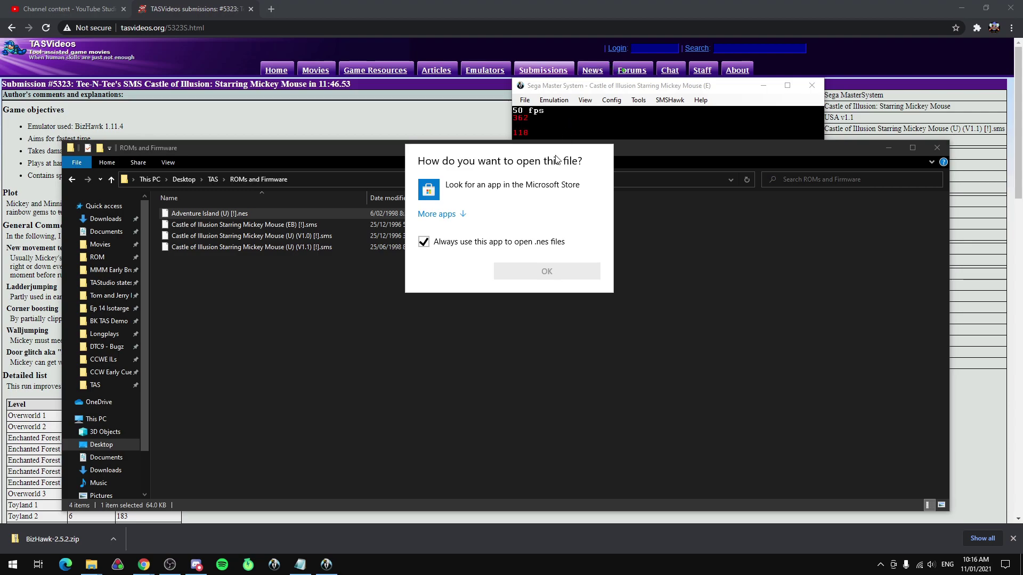
left_click(529, 335)
left_click_drag(270, 212, 647, 119)
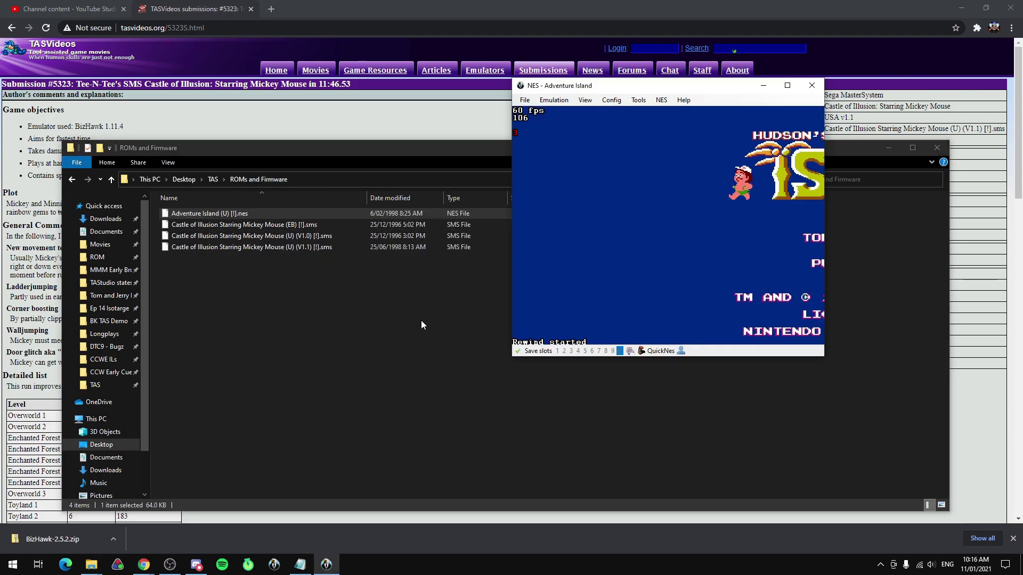
left_click(468, 303)
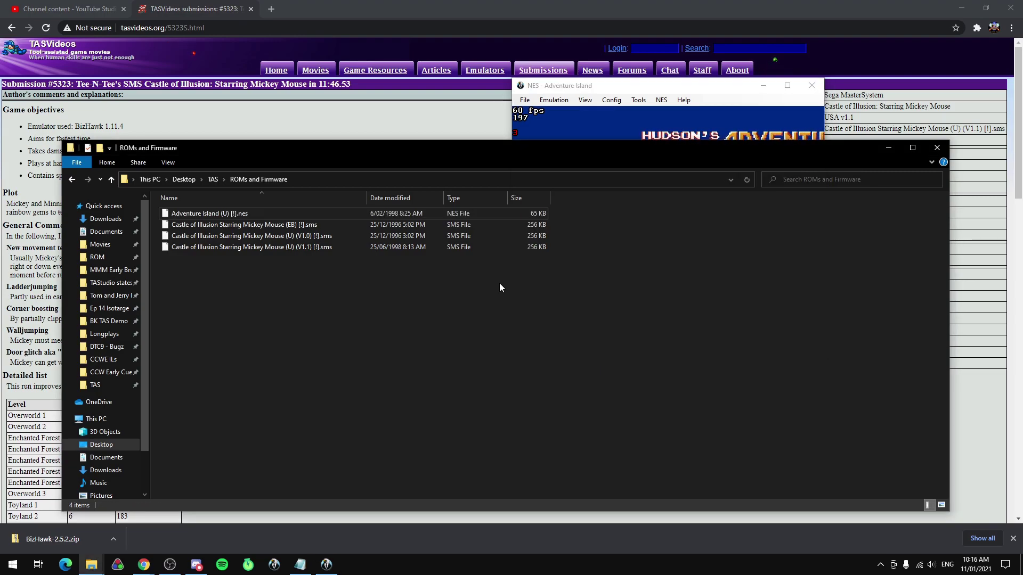
left_click(541, 129)
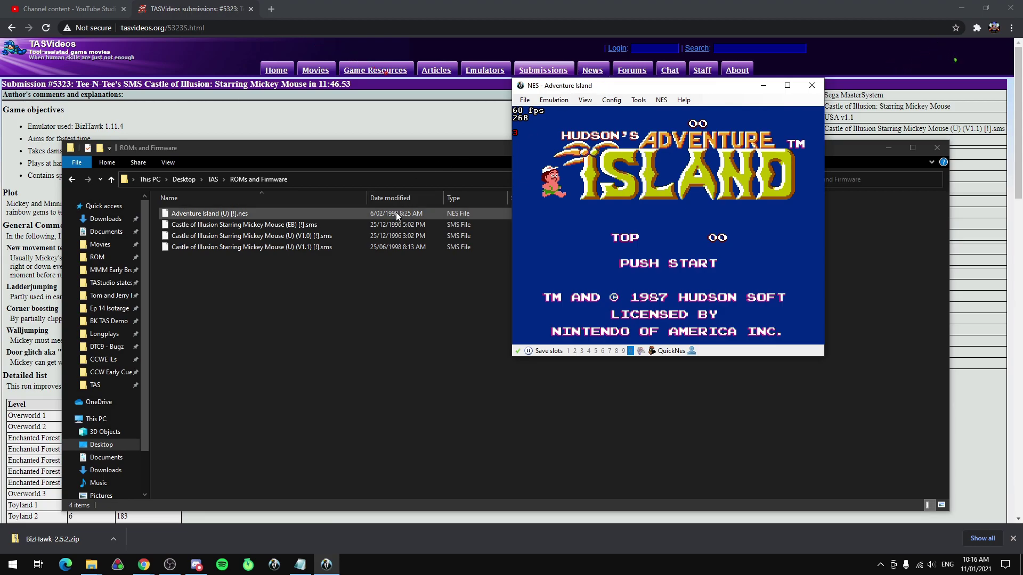
Load the Castle of Illusion (U) (V1.0) ROM in place of Adventure Island and pause the emulation.
left_click_drag(295, 235, 411, 308)
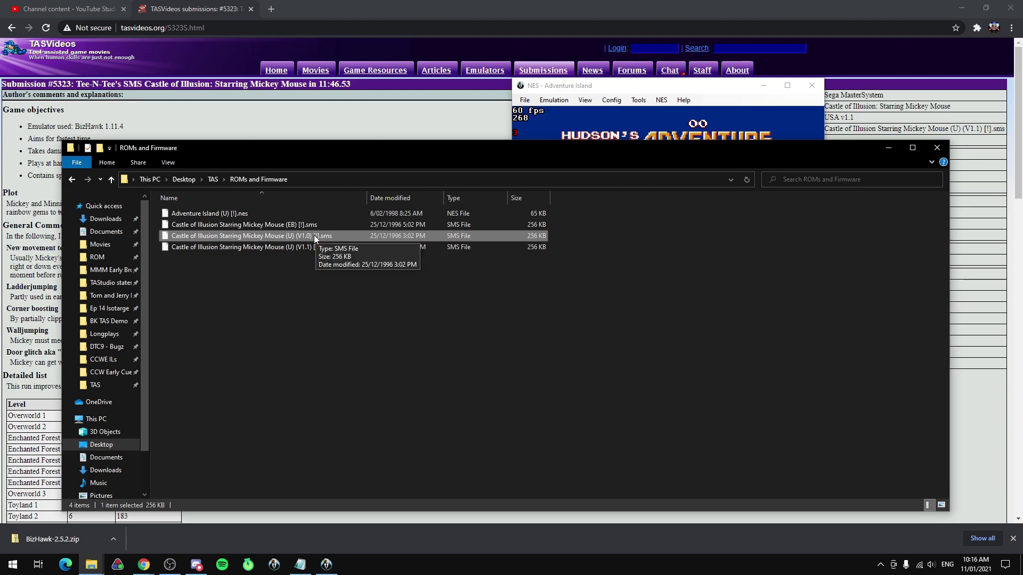
left_click_drag(314, 235, 587, 123)
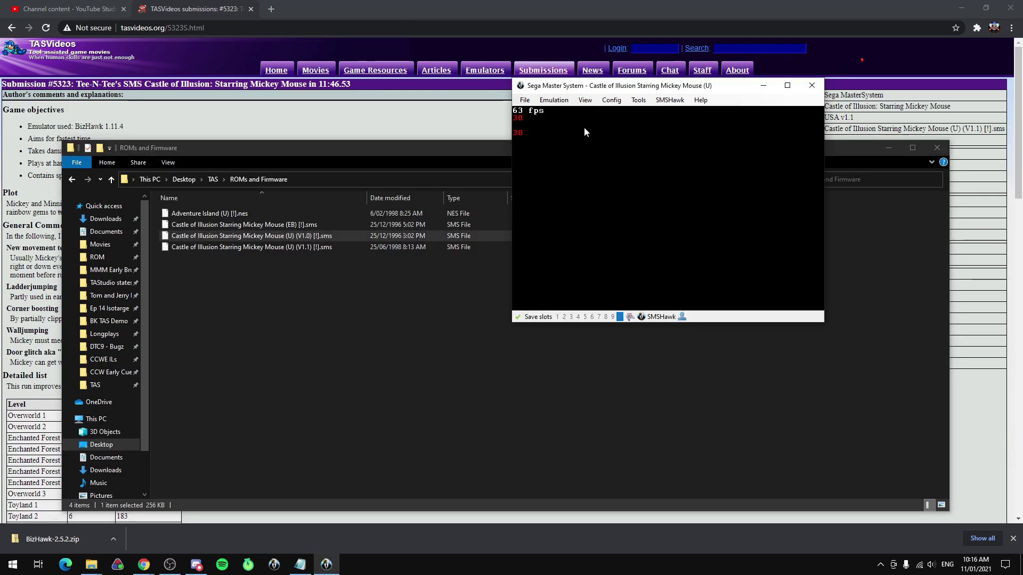
key("Pause")
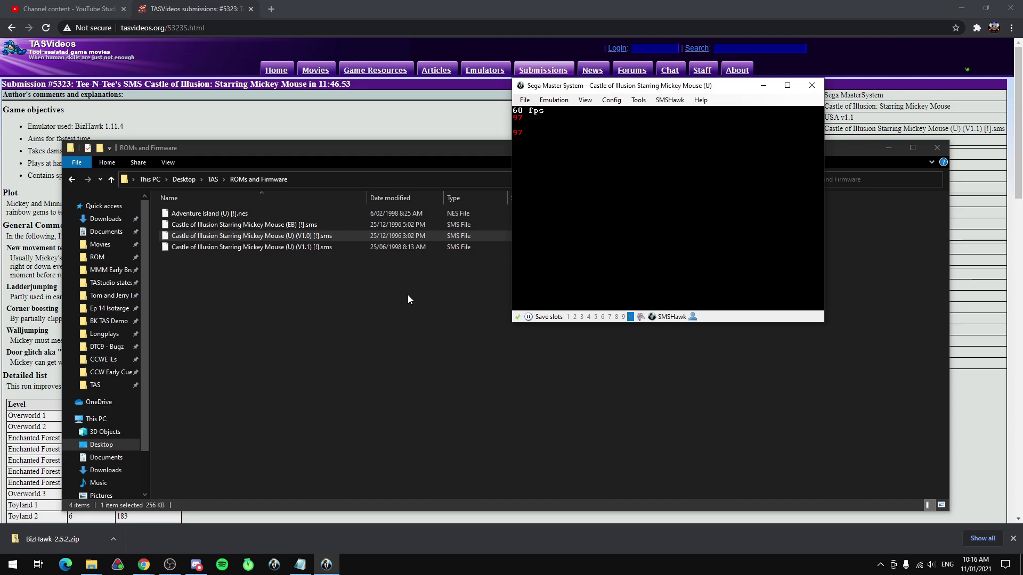
Move the emulator window higher above the folder and reload the Castle of Illusion (U) (V1.0) ROM.
left_click_drag(560, 86, 561, 57)
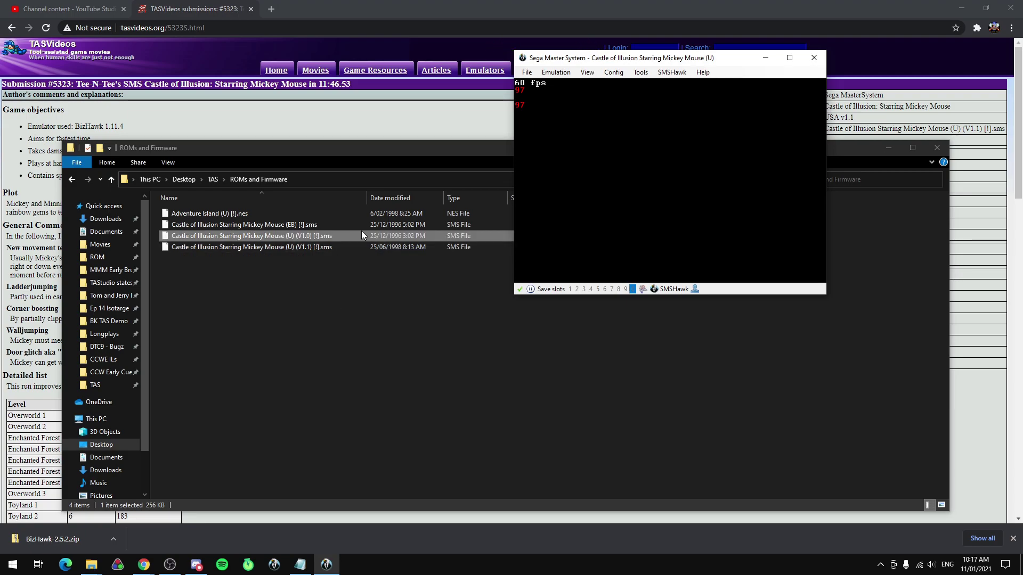
left_click(373, 315)
left_click_drag(322, 235, 627, 121)
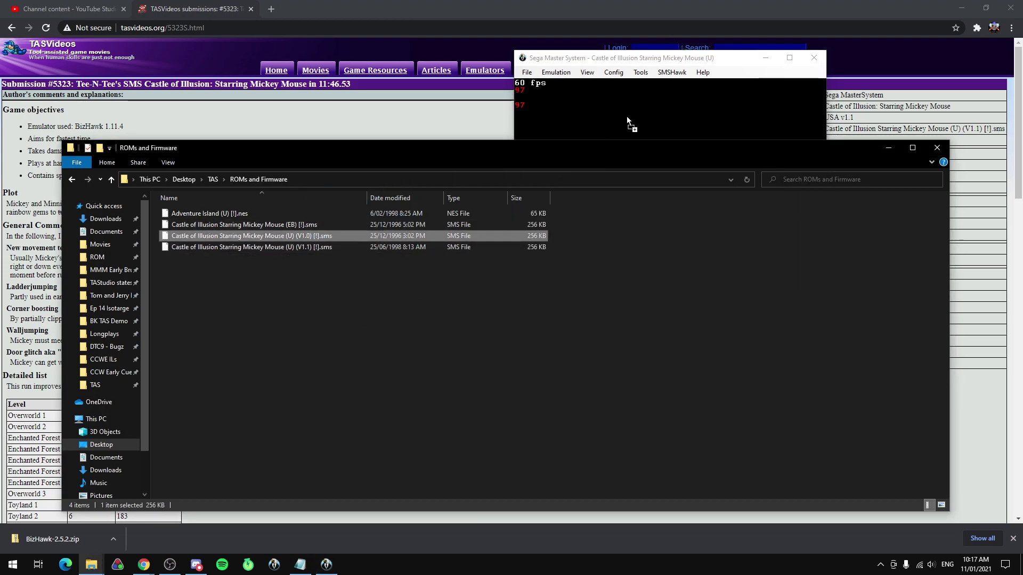
Bind the SMS Player 1 controls Up, Down, Left, Right, B1 and B2 to W, S, A, D, N and M, and save the configuration.
left_click(613, 72)
left_click(626, 84)
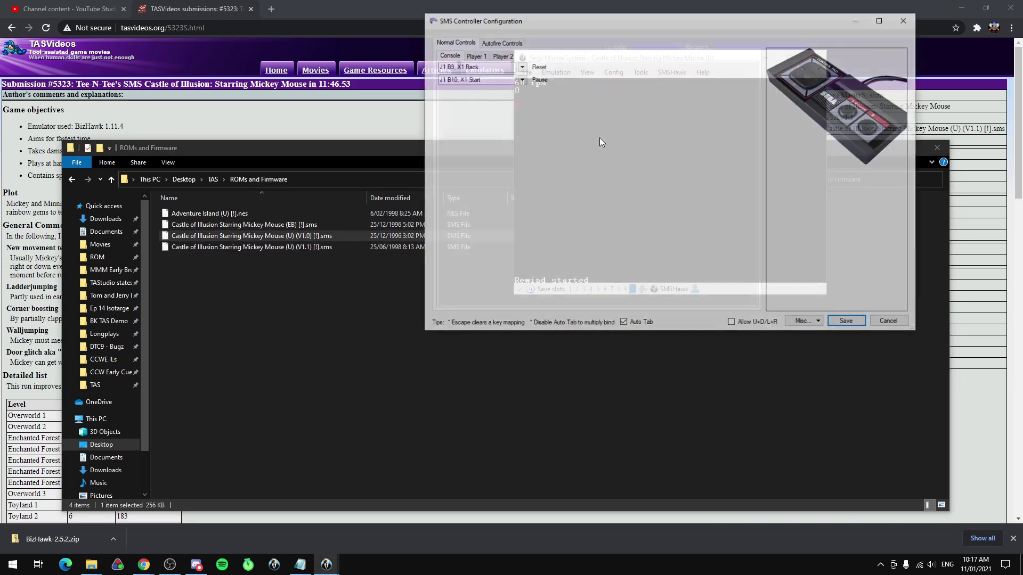
left_click(481, 57)
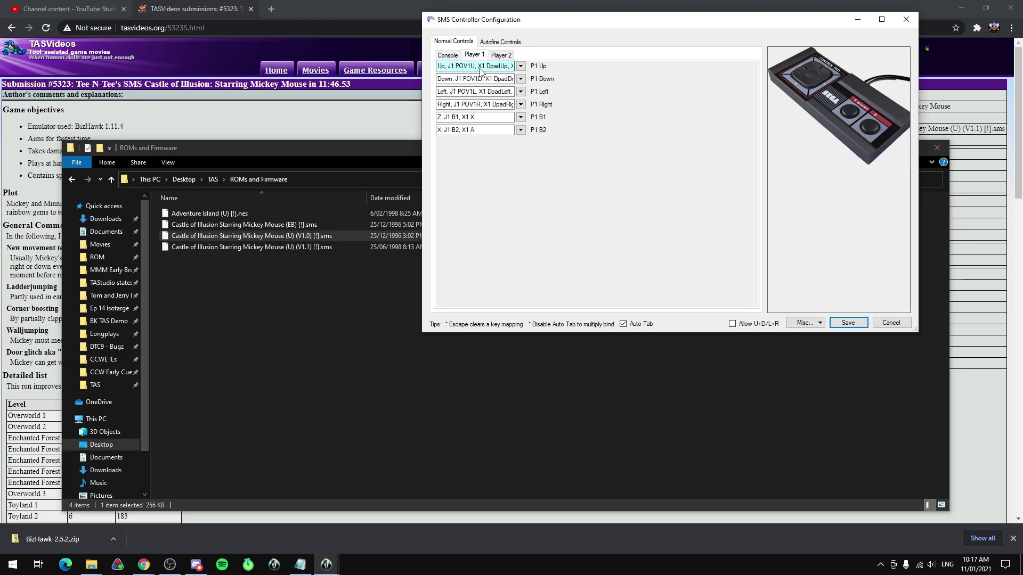
key("w")
key("s")
key("a")
key("d")
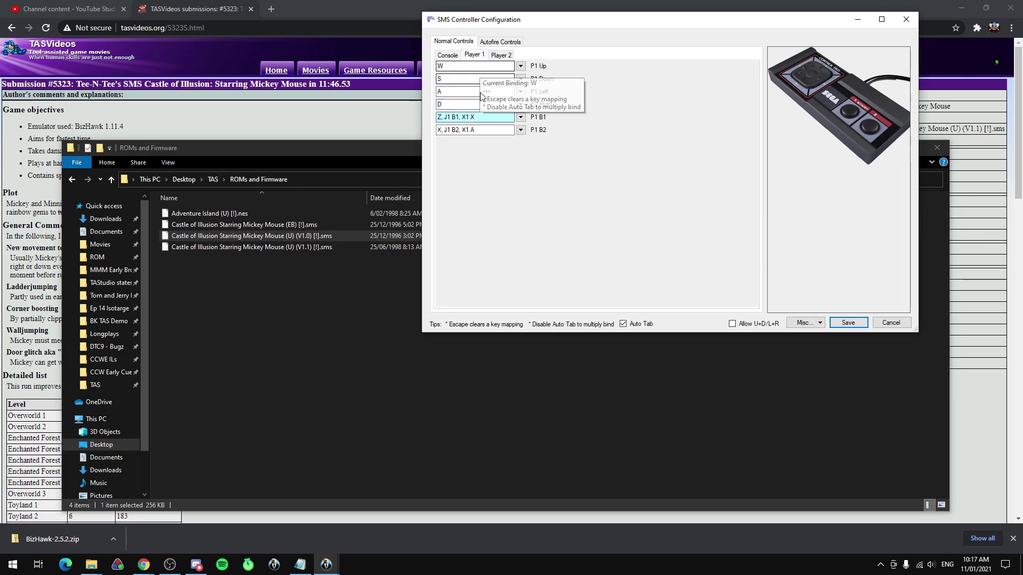
key("n")
key("m")
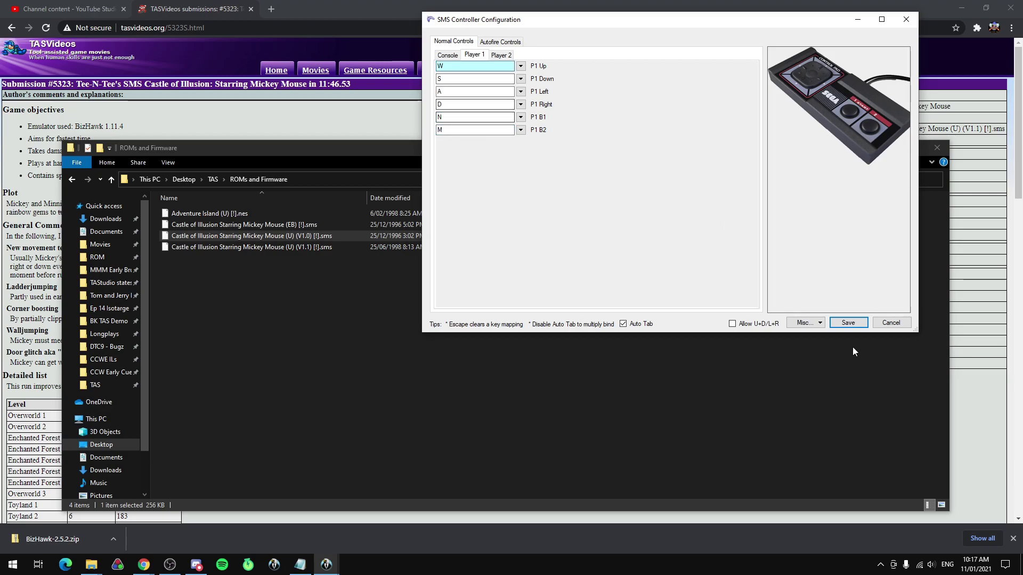
left_click(849, 322)
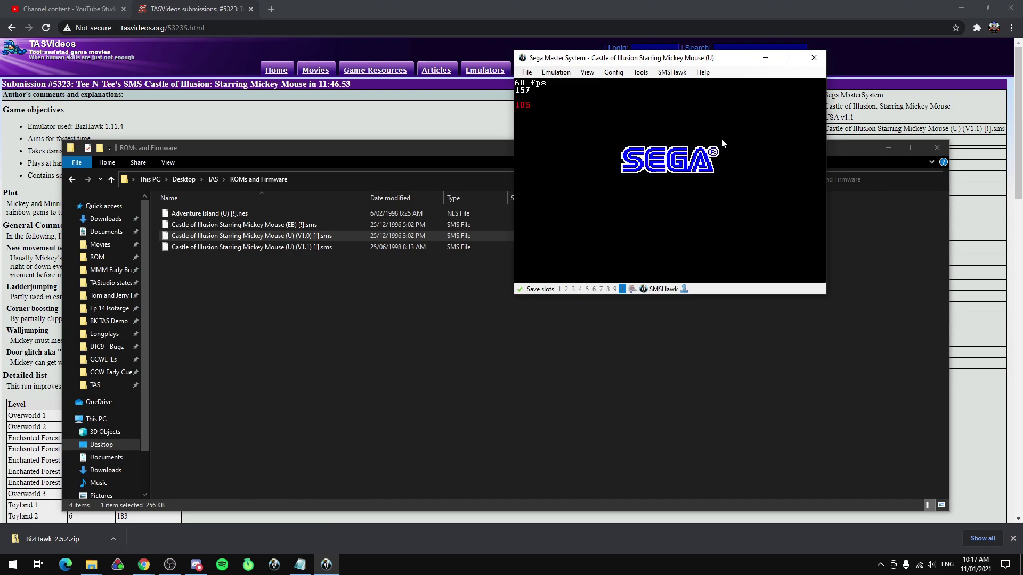
Raise the emulation speed of the running Castle of Illusion game several times and close the emulator.
key("equal")
key("equal")
key("equal")
key("equal")
key("equal")
key("equal")
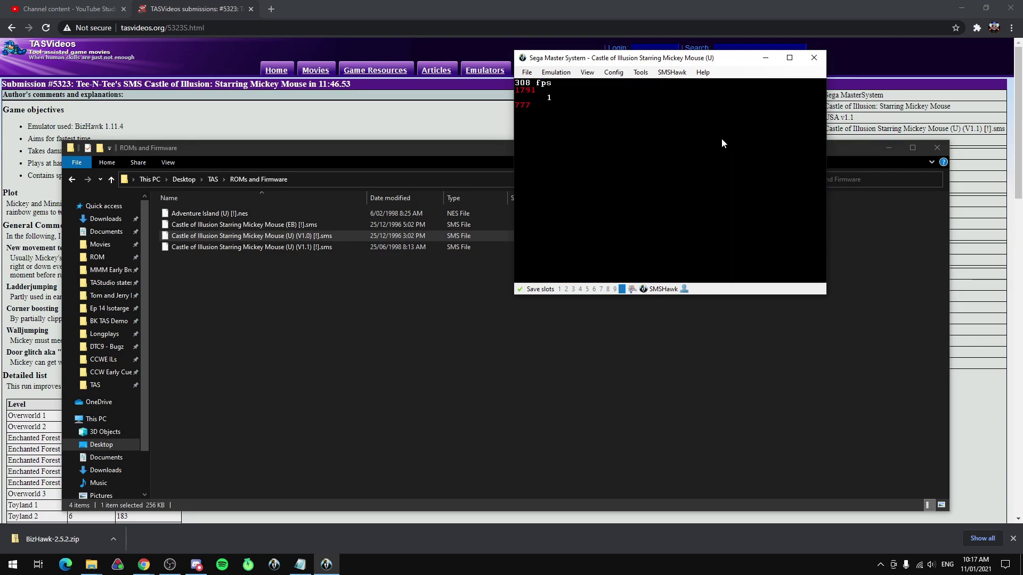
left_click(807, 55)
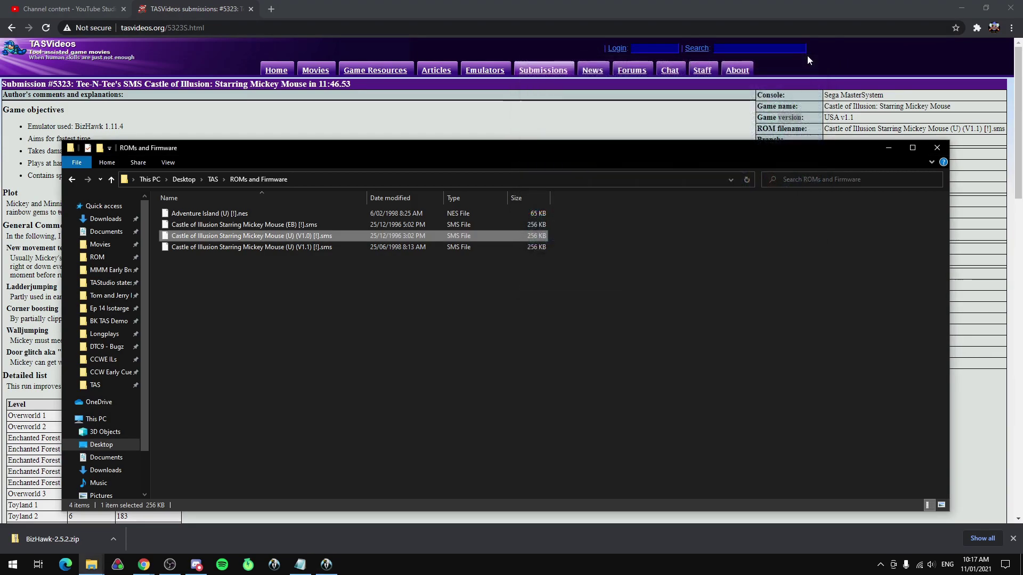